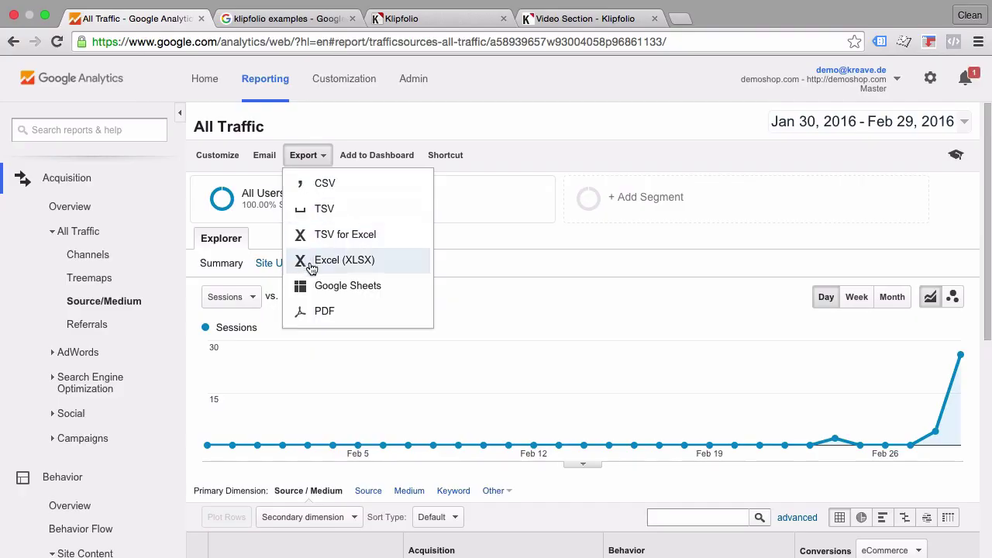
Export the All Traffic report to Google Sheets.
click(310, 286)
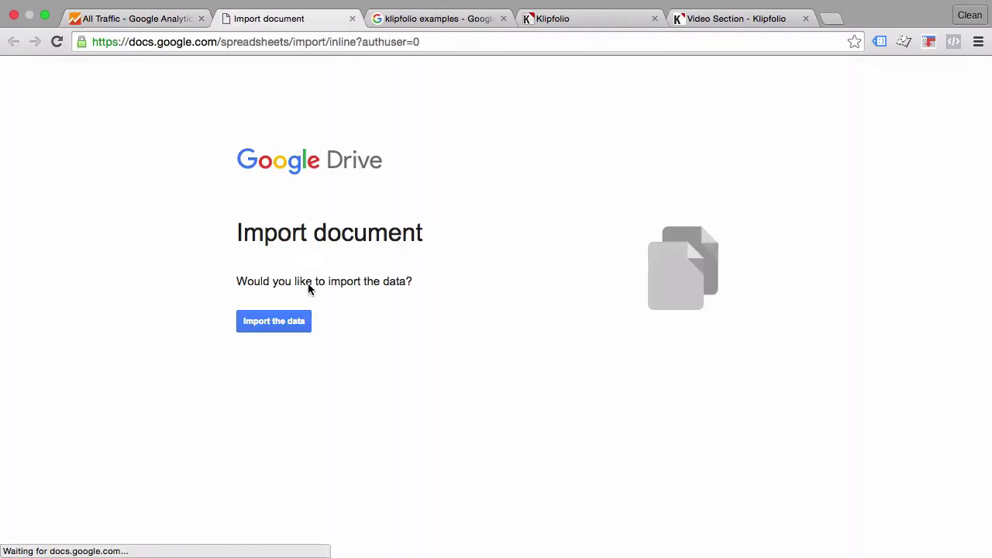
Look through the sample web analytics report's Dashboard and Overview sheets and open the Supermetrics data source settings.
scroll(458, 323, down, 3)
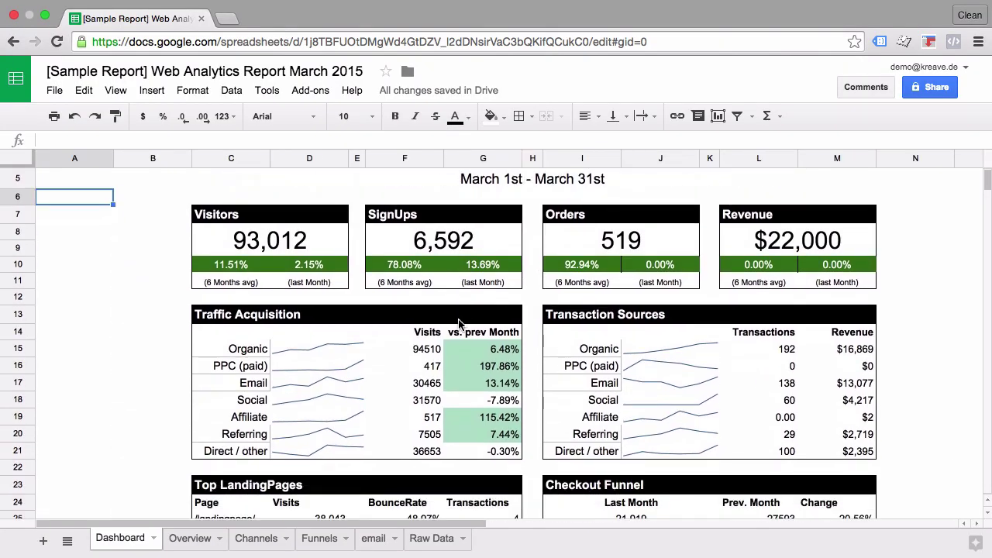
scroll(458, 323, down, 5)
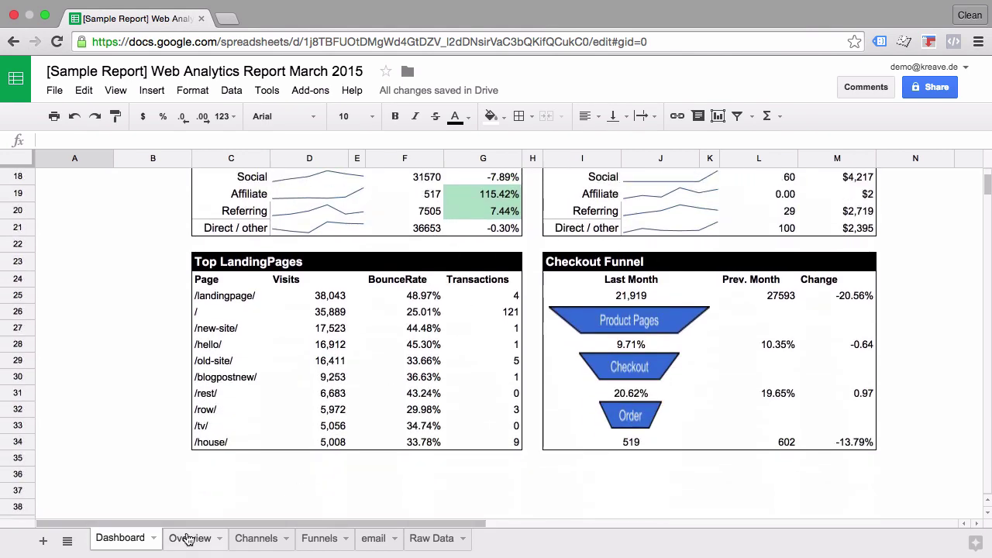
click(193, 539)
scroll(459, 404, down, 3)
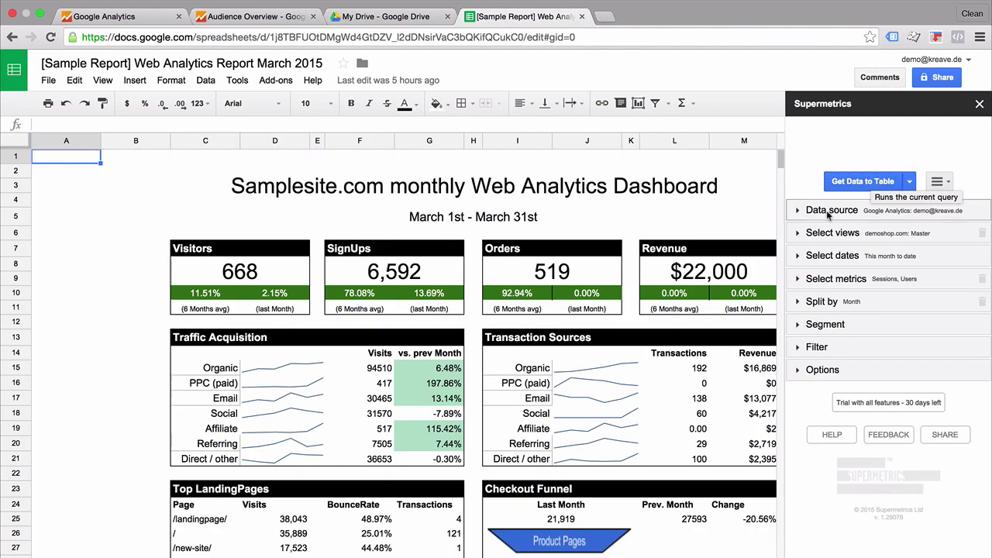
click(824, 213)
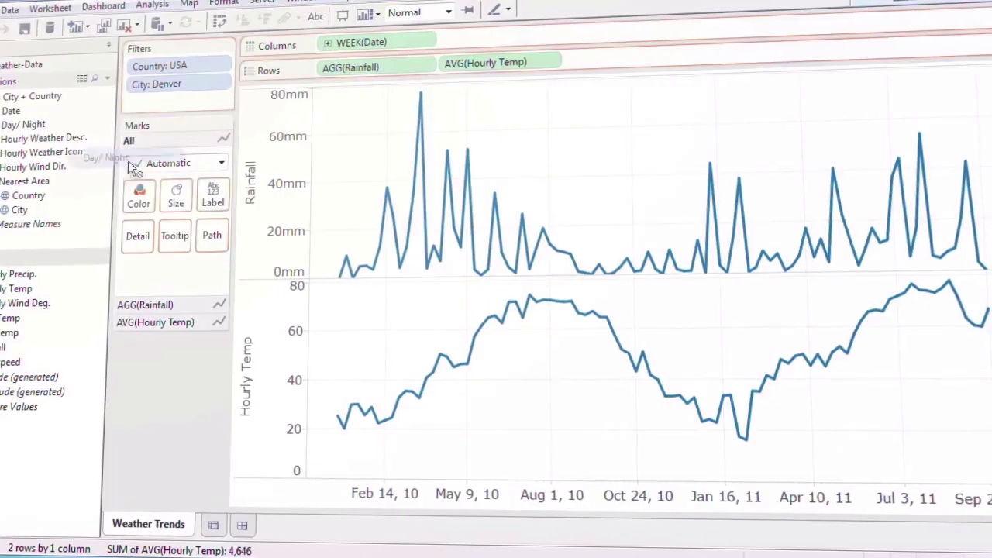
In Tableau, color the weather trend lines by Day/Night and add average Windspeed to the rows.
drag(132, 155, 138, 194)
drag(9, 364, 627, 66)
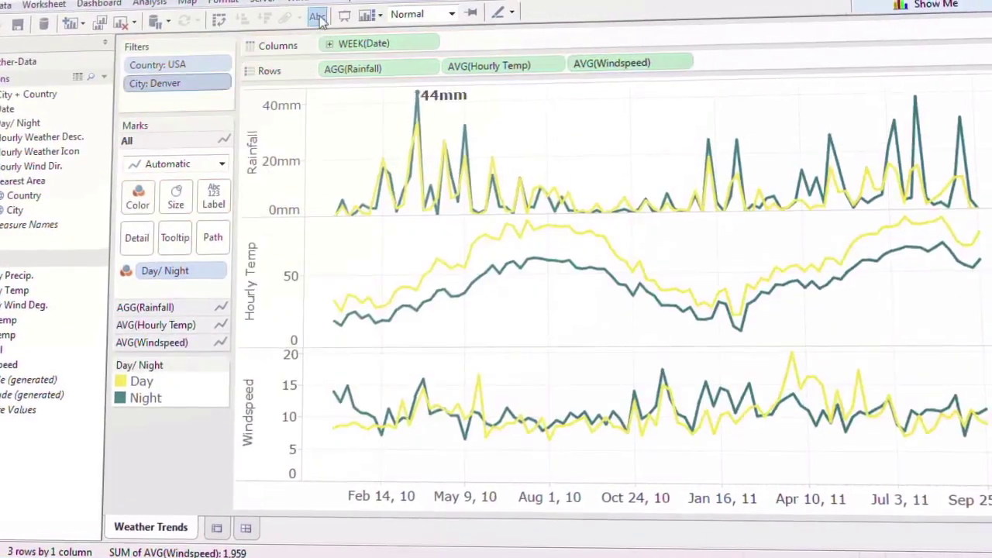
Show the City filter and switch the weather charts to Chicago, followed by San Francisco.
click(223, 83)
click(217, 122)
click(883, 134)
click(888, 259)
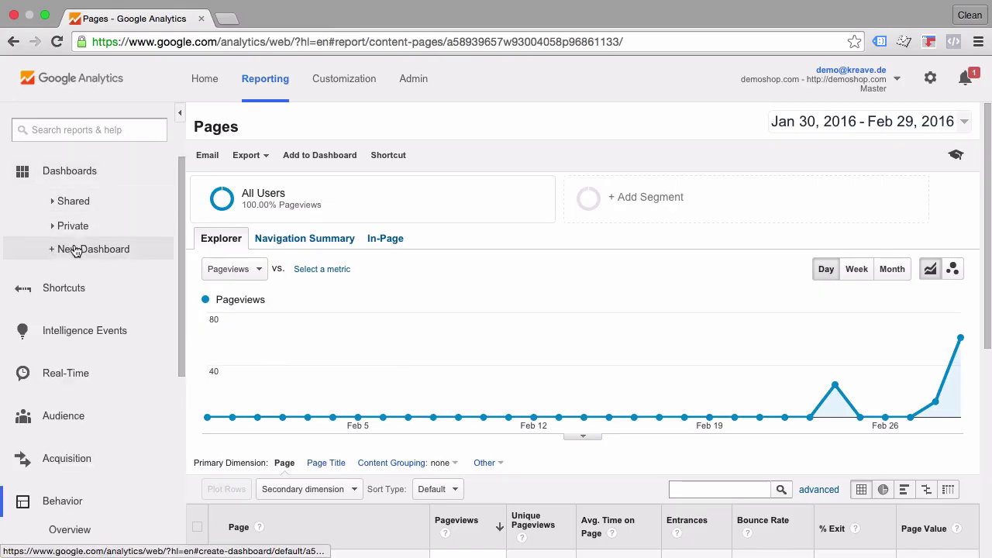
In Google Analytics, create a new starter dashboard named Test Dashboard.
click(76, 250)
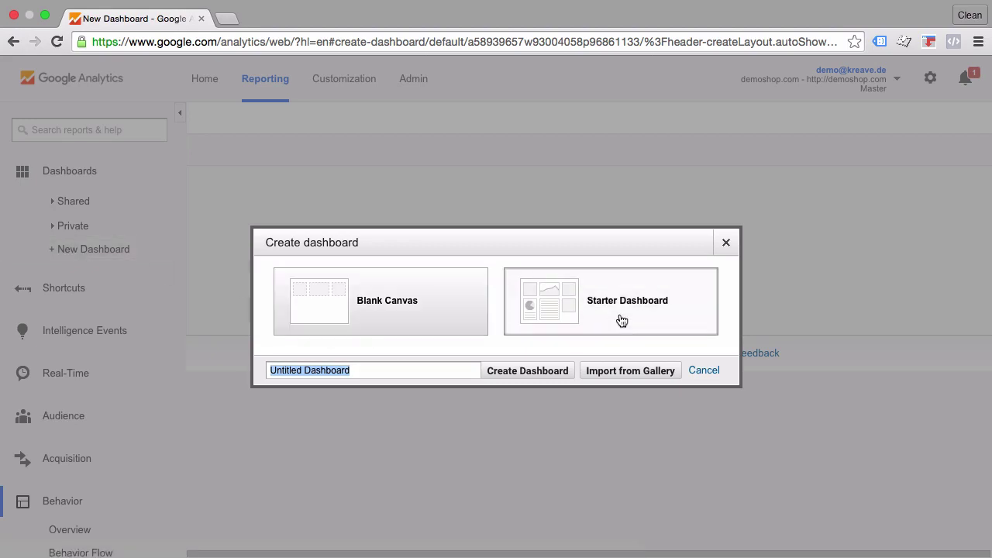
click(511, 371)
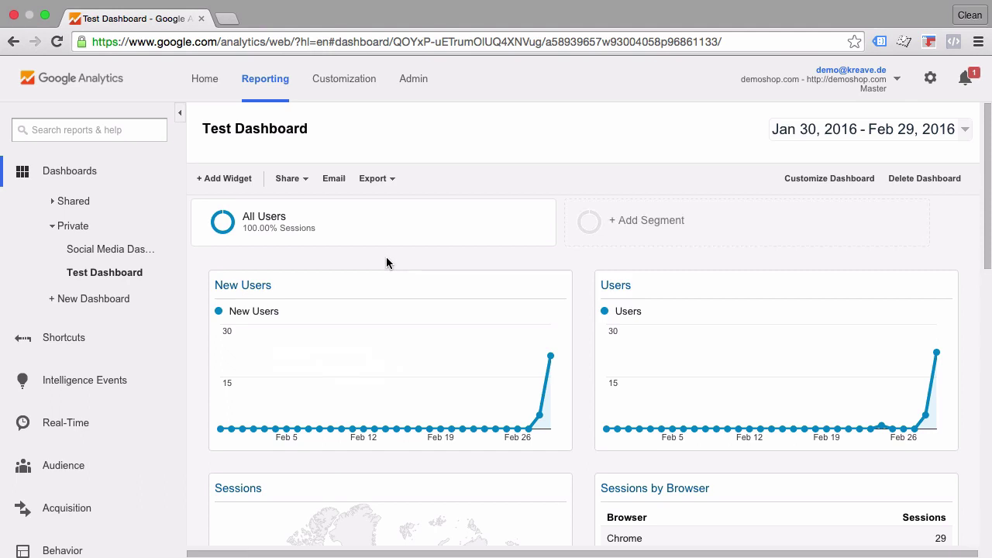
Start a new Timeline widget on Test Dashboard and open the choice of metric to graph over time.
scroll(386, 263, down, 1)
click(232, 145)
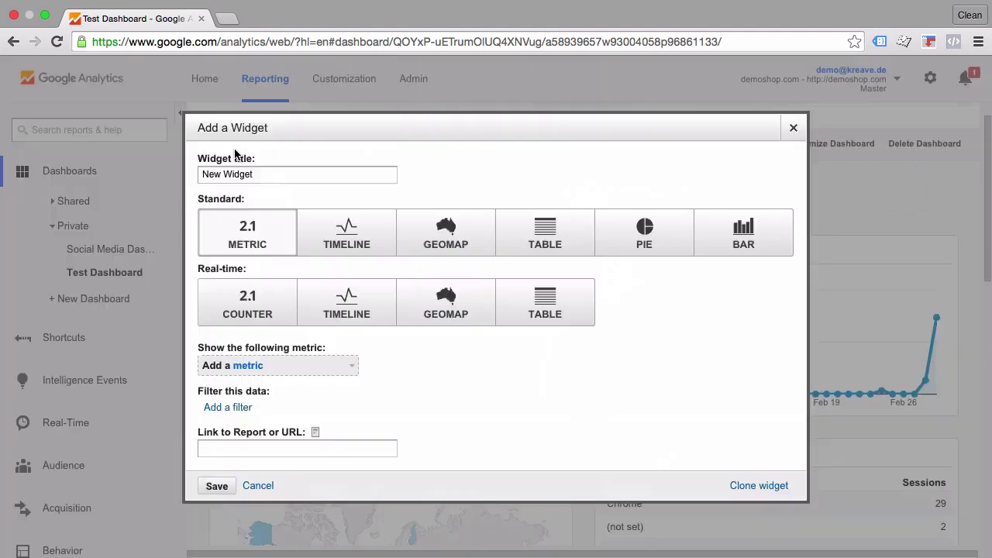
click(361, 246)
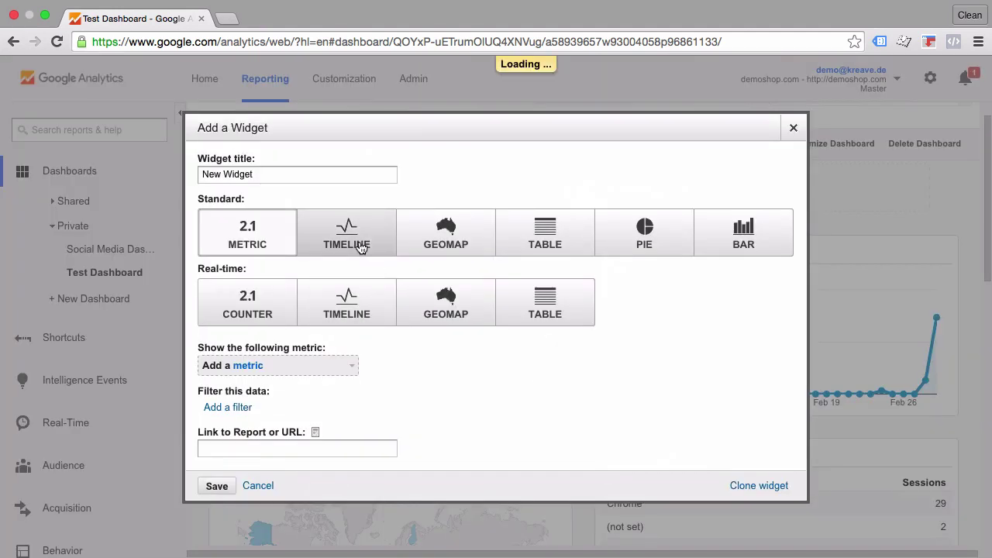
scroll(343, 313, down, 1)
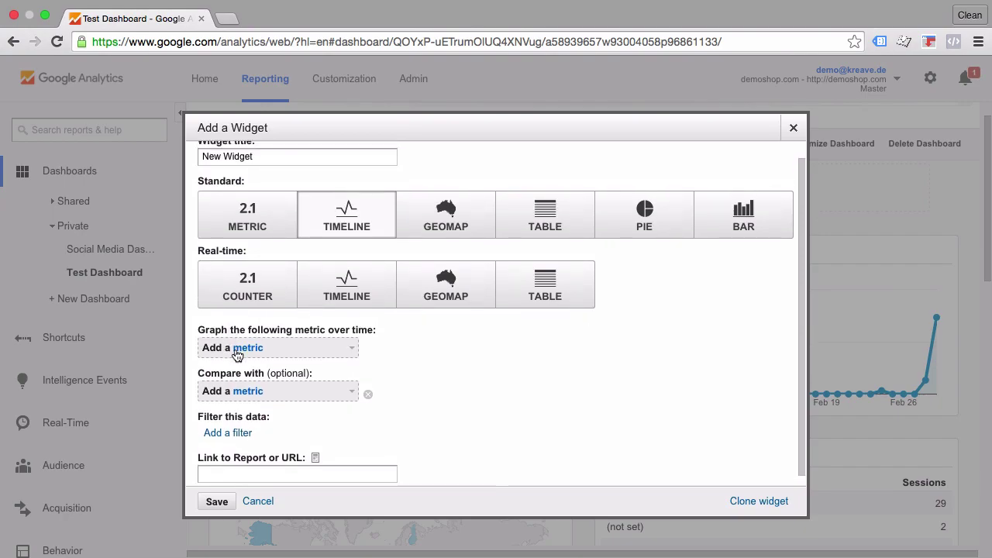
click(238, 350)
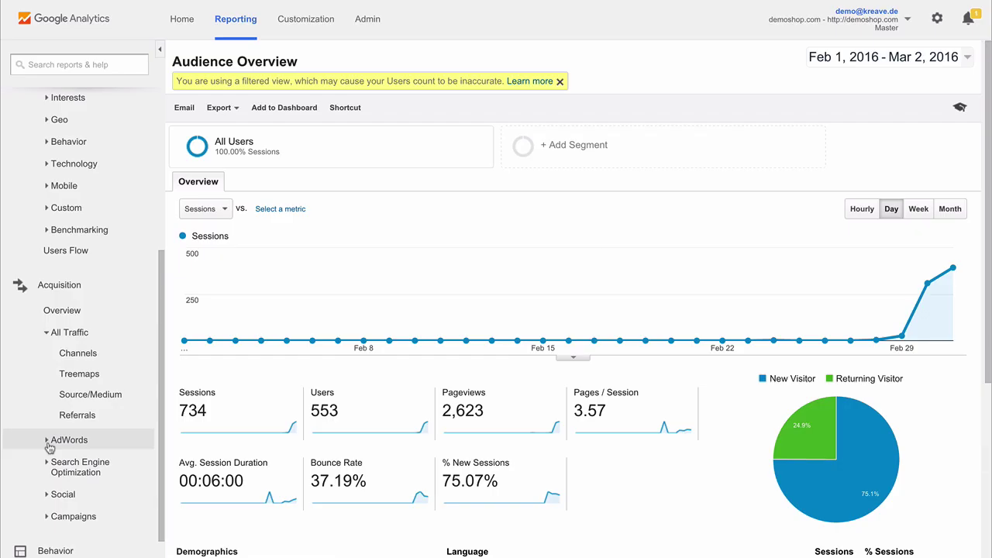
Add the Direct Traffic segment to the Audience Overview report.
click(653, 161)
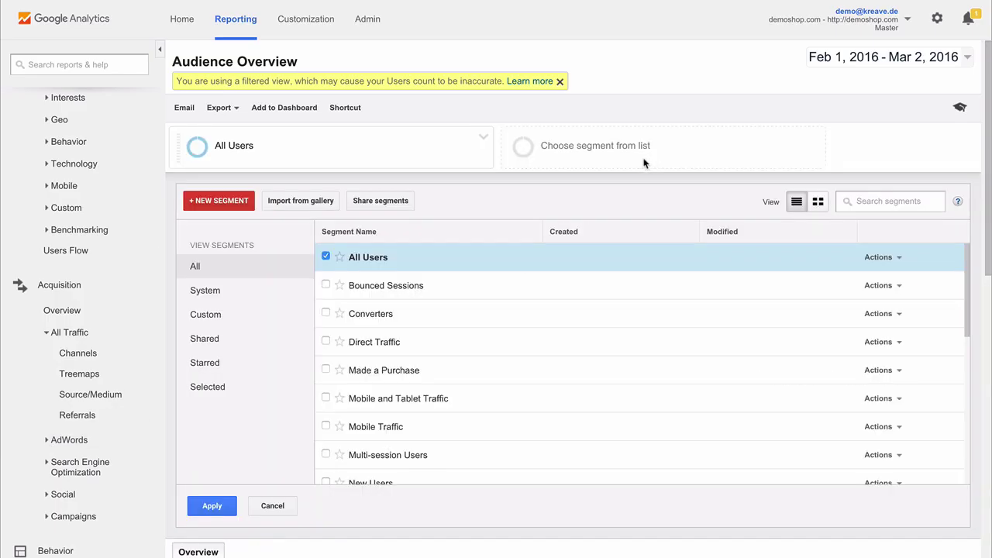
click(326, 342)
click(214, 513)
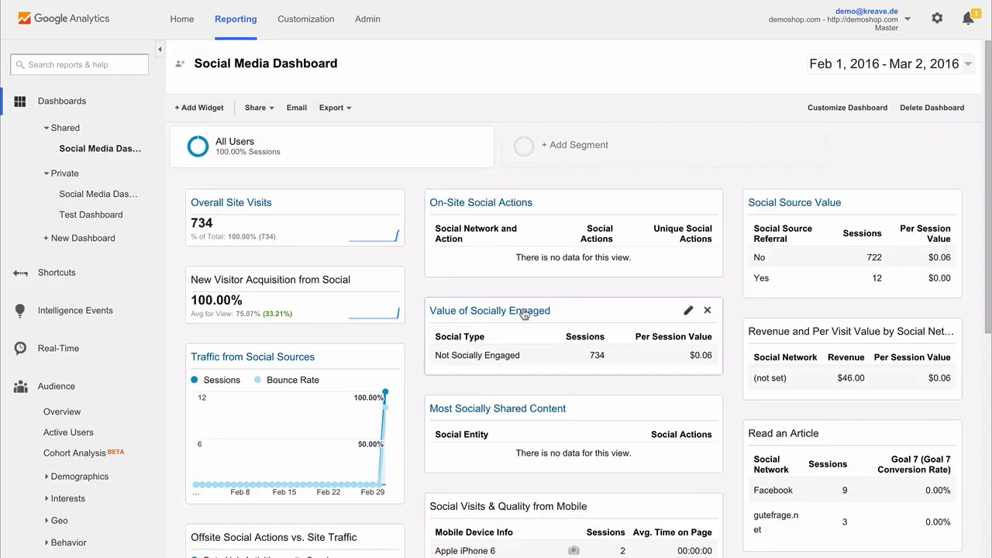
Open the Social Media Dashboard's date range and pick March 4, 2016 in the calendar.
mouse_move(614, 312)
mouse_down()
mouse_move(923, 184)
mouse_move(613, 312)
mouse_up()
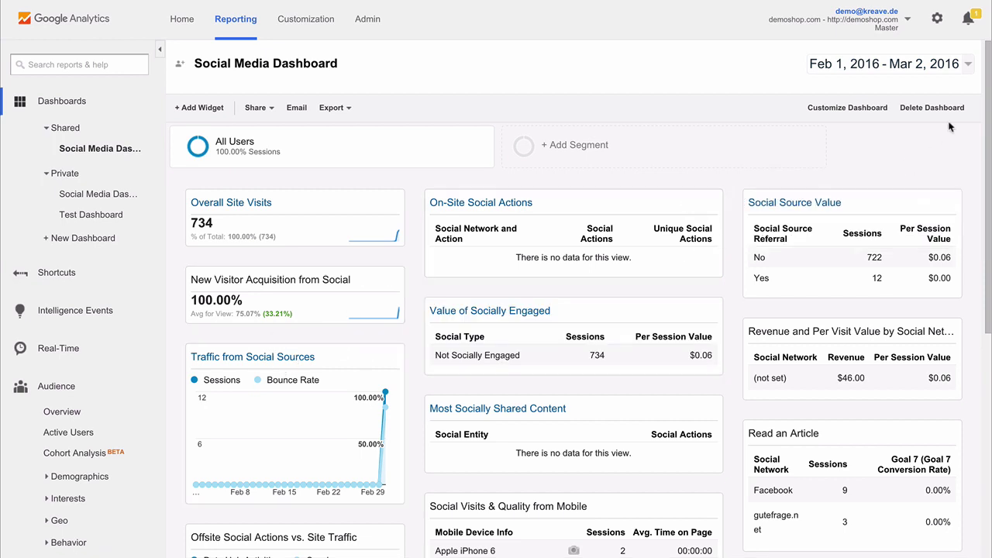
click(944, 72)
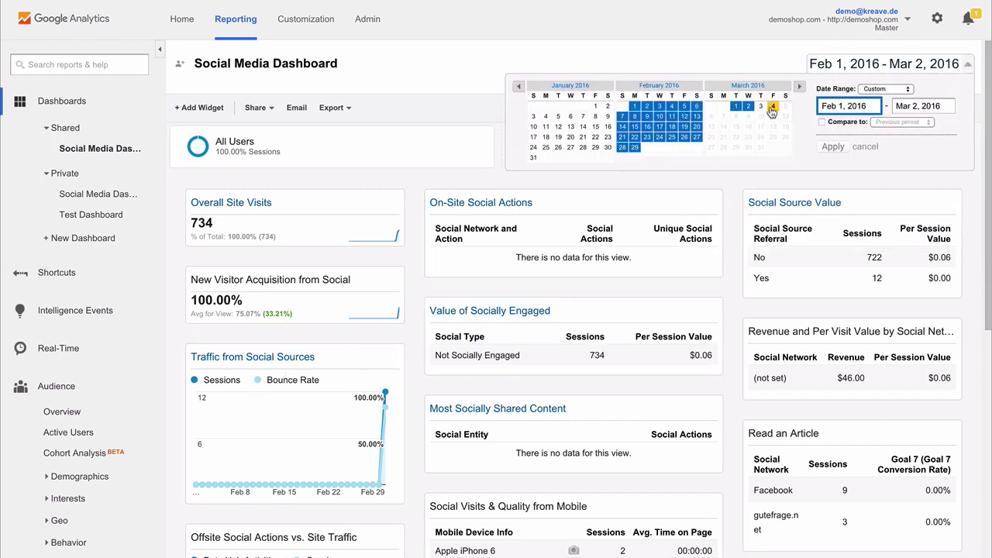
click(771, 108)
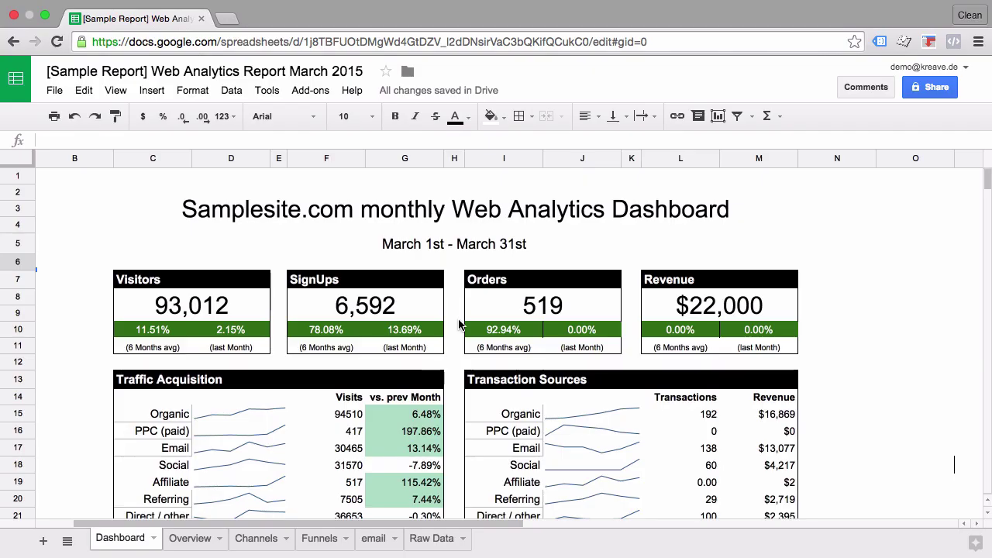
In the Google Sheets sample report, review the Dashboard sheet down to the Checkout Funnel and open the Overview sheet.
scroll(459, 325, down, 3)
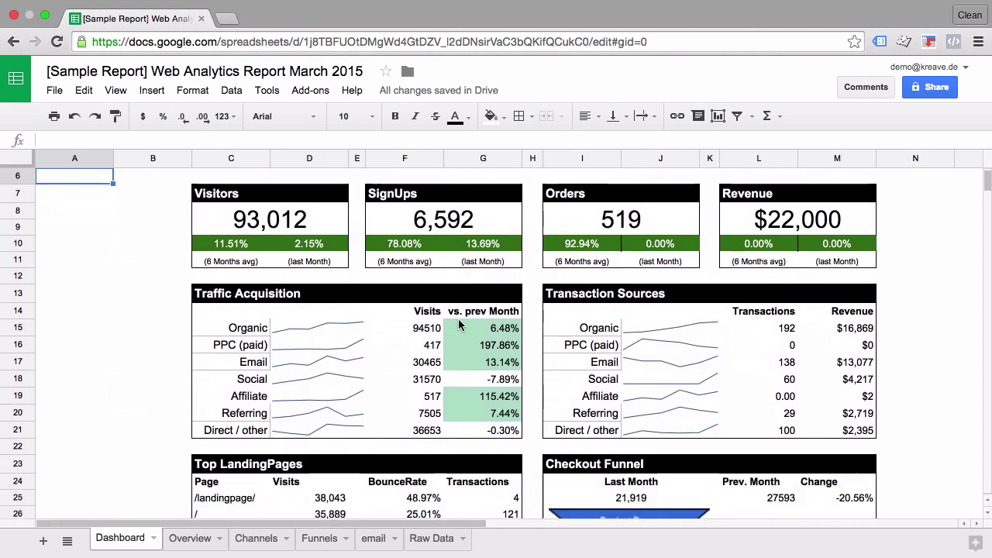
scroll(459, 326, down, 5)
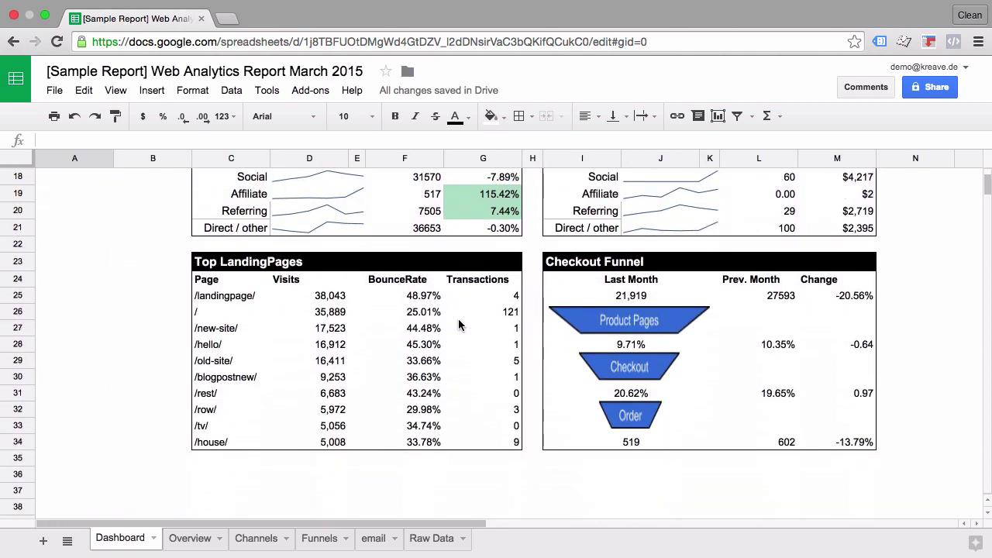
click(192, 538)
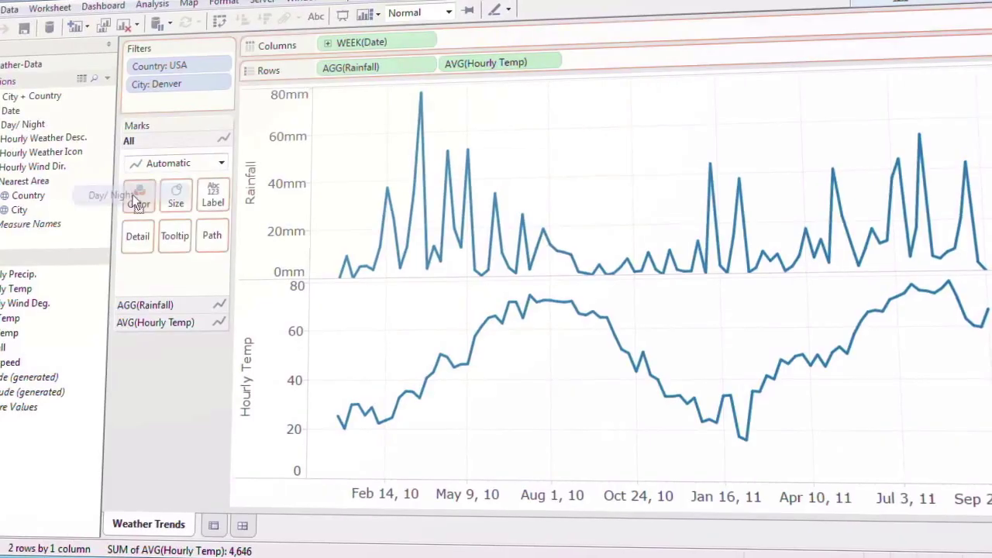
In Tableau, split the Rainfall and Hourly Temp lines by Day/Night color and add an average Windspeed row.
drag(132, 194, 138, 195)
drag(8, 363, 624, 64)
Display the City filter to view Chicago and San Francisco, and adjust the Rainfall field through its options.
right_click(155, 83)
click(180, 120)
click(883, 133)
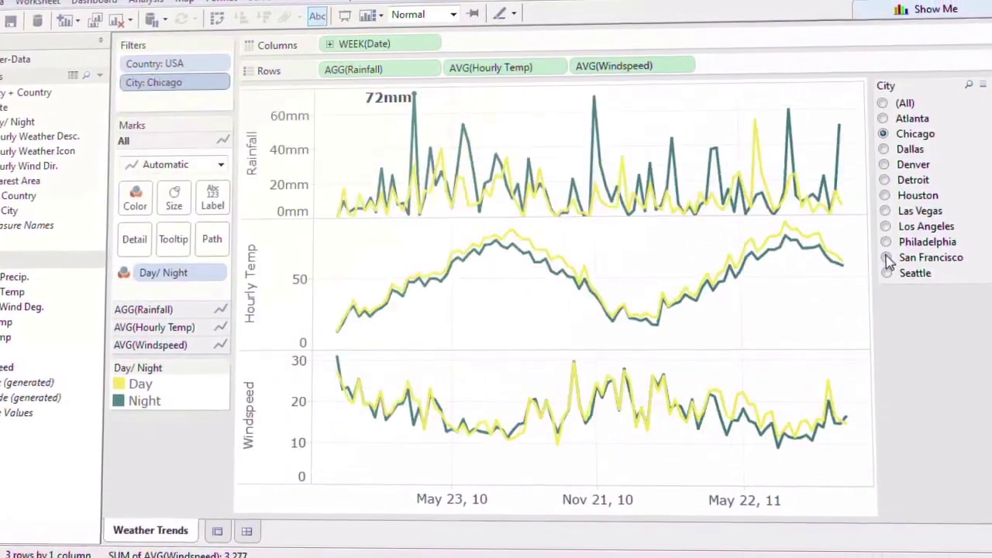
click(886, 257)
right_click(353, 69)
click(388, 111)
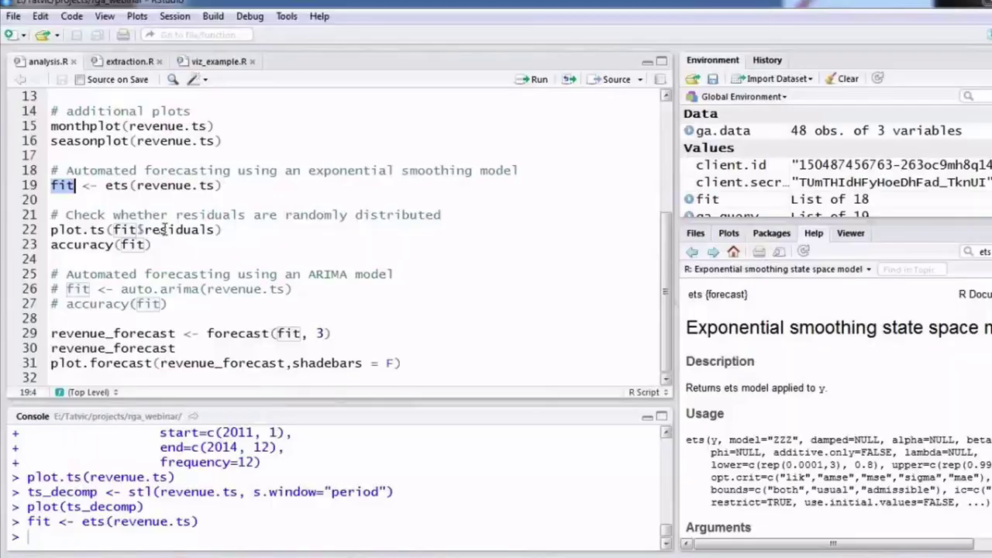
In RStudio, run plot.ts(fit$residuals) from line 22 of analysis.R and enlarge the resulting plot.
click(162, 229)
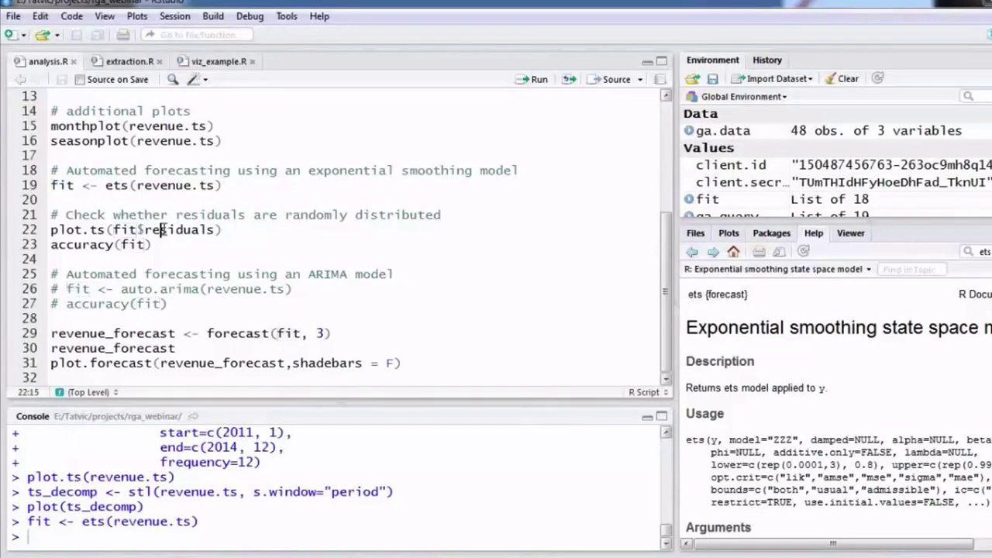
key(ctrl+Return)
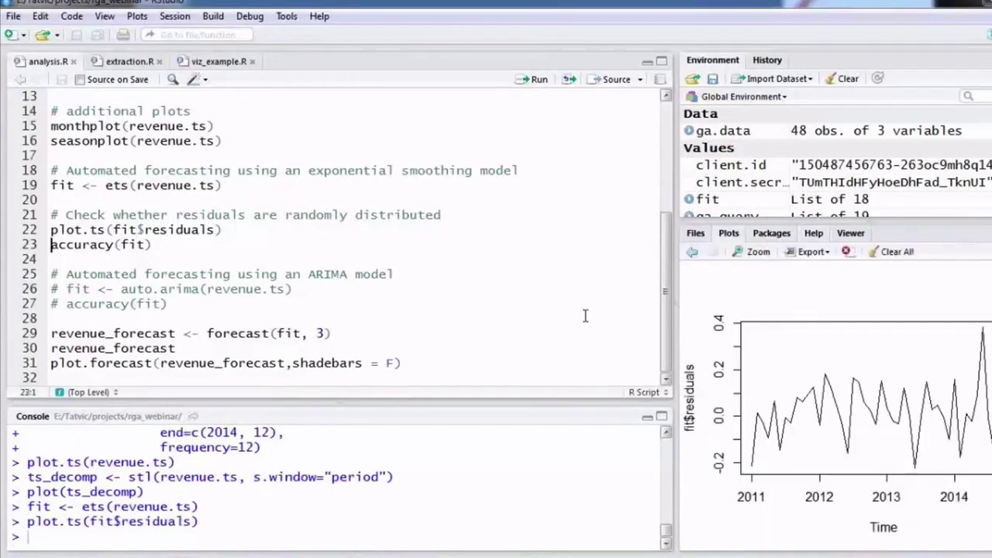
click(751, 254)
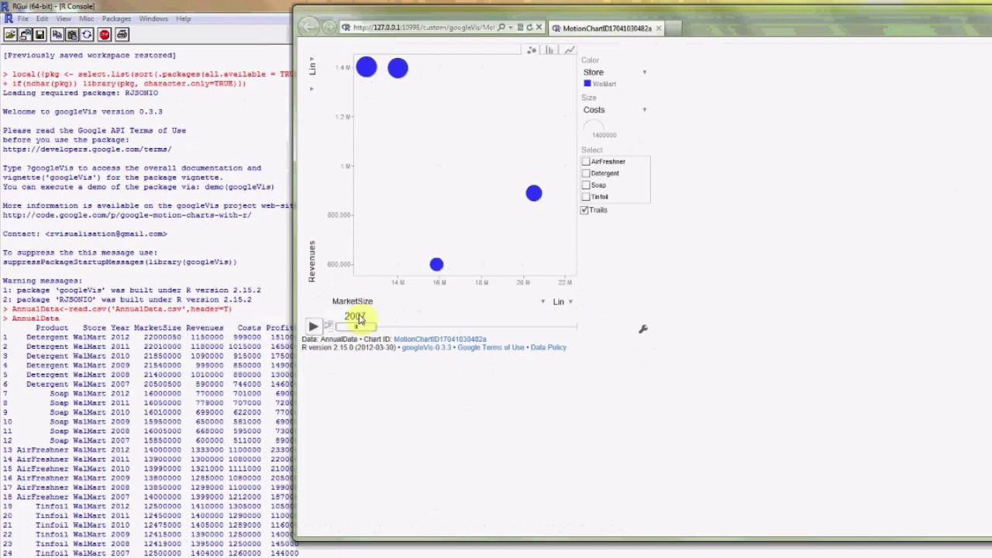
In the googleVis motion chart, set the horizontal axis to Revenues and the vertical axis to Profits.
click(350, 299)
click(350, 280)
click(313, 283)
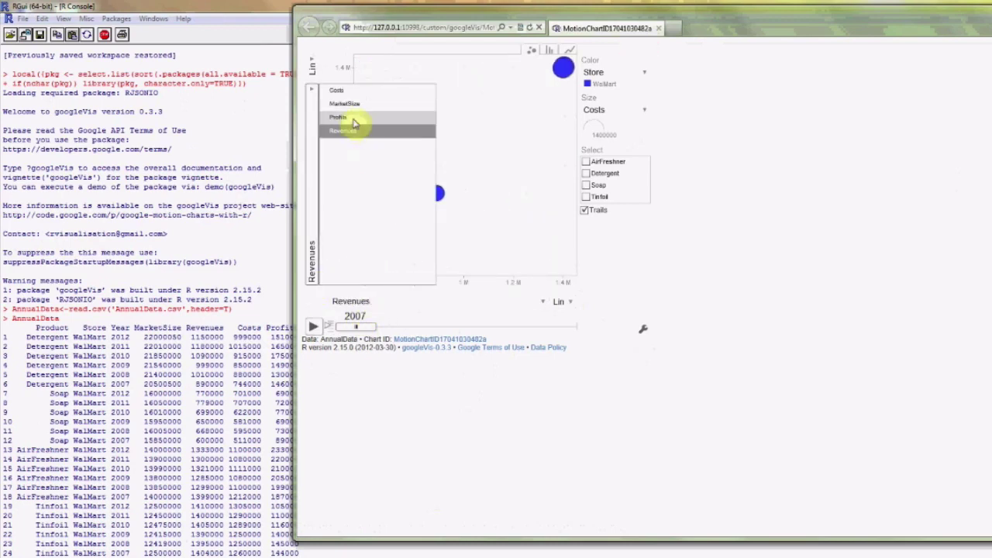
click(353, 118)
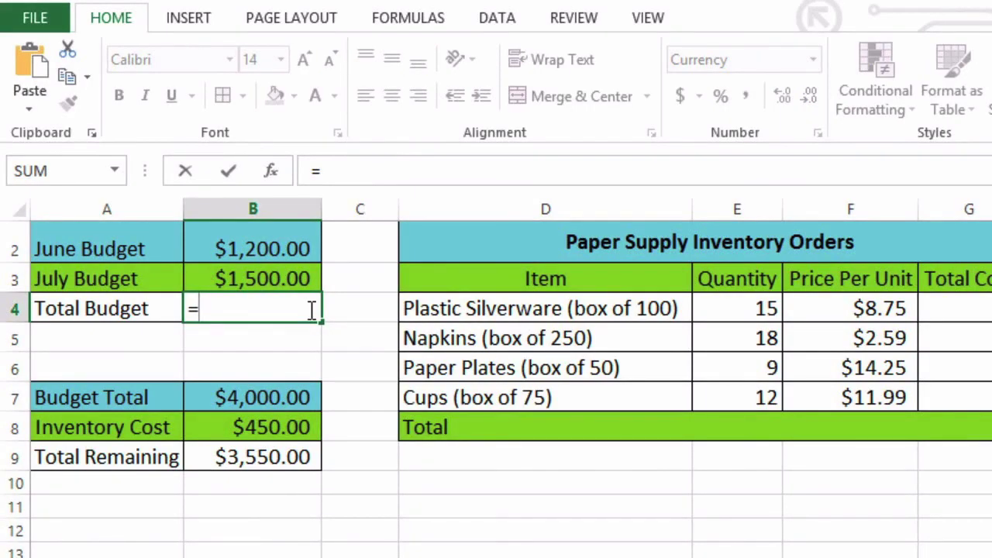
In Excel, enter the formula =B2+B3 for the Total Budget in cell B4.
text(B2+B3)
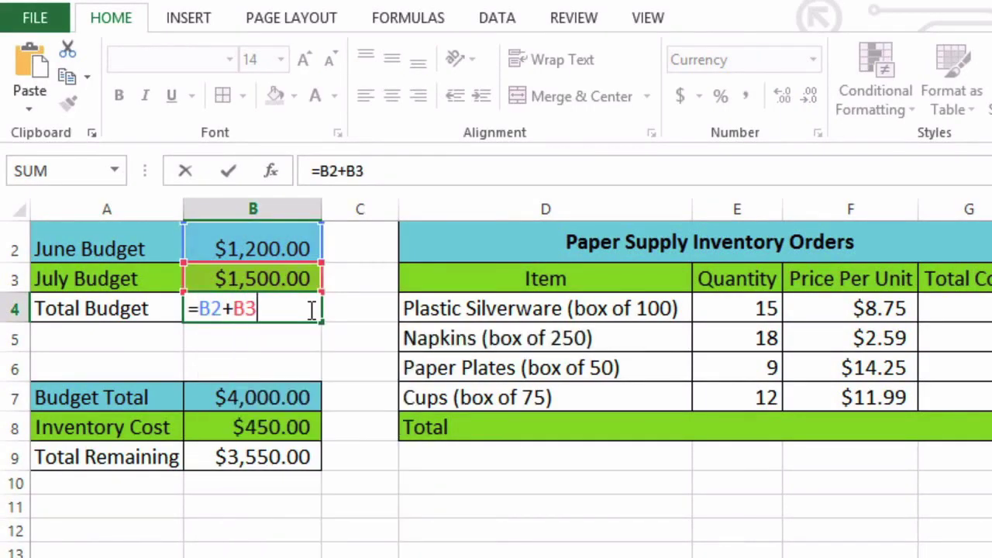
key(Return)
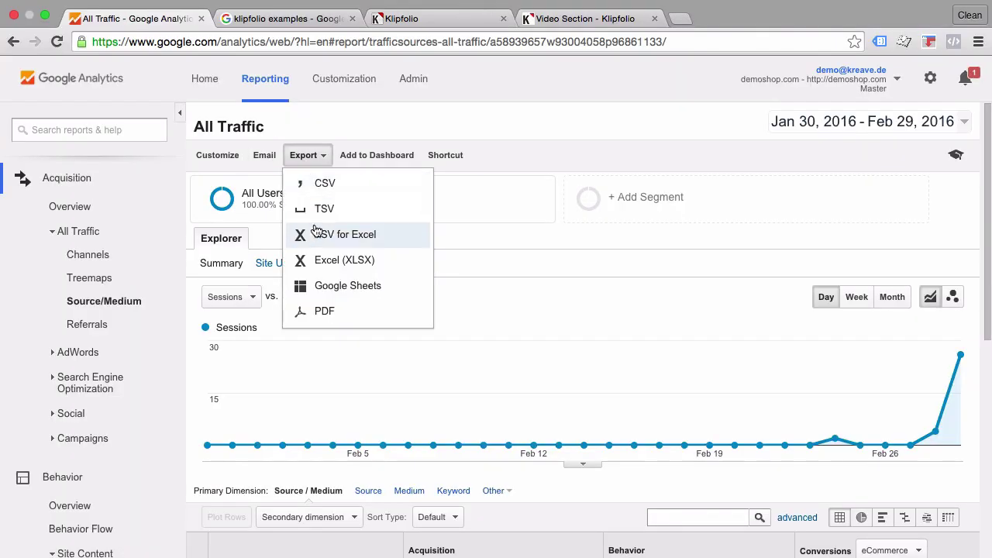
In Google Analytics, export the All Traffic report to Google Sheets and import its data.
click(341, 285)
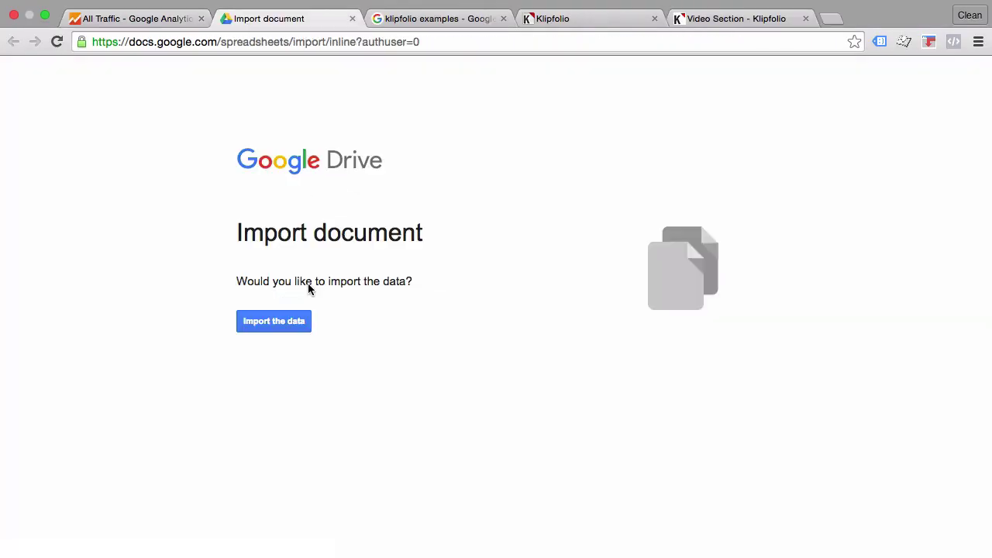
click(272, 321)
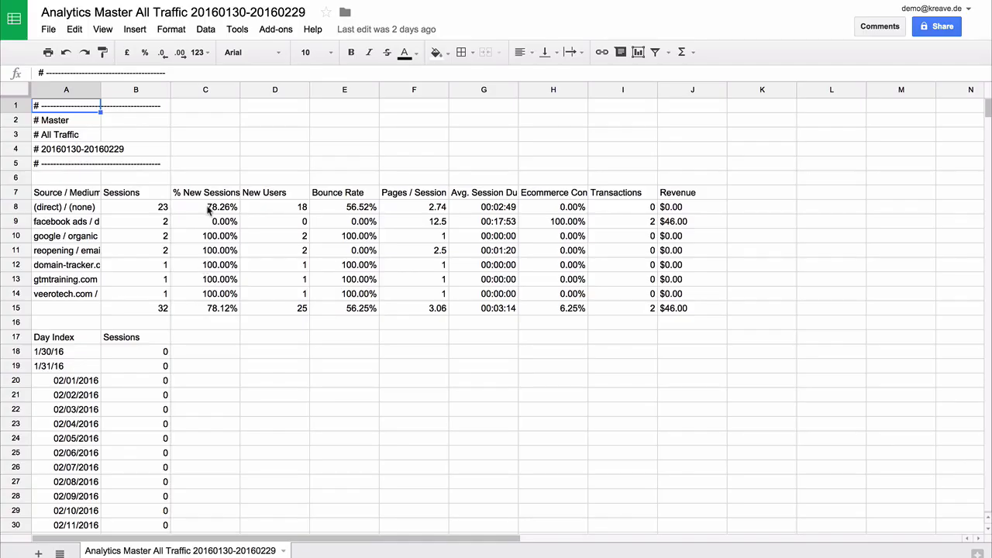
Copy cells C8:D12 of the exported traffic data and paste them into cell B2 of a new sheet.
drag(207, 207, 258, 262)
key(super+c)
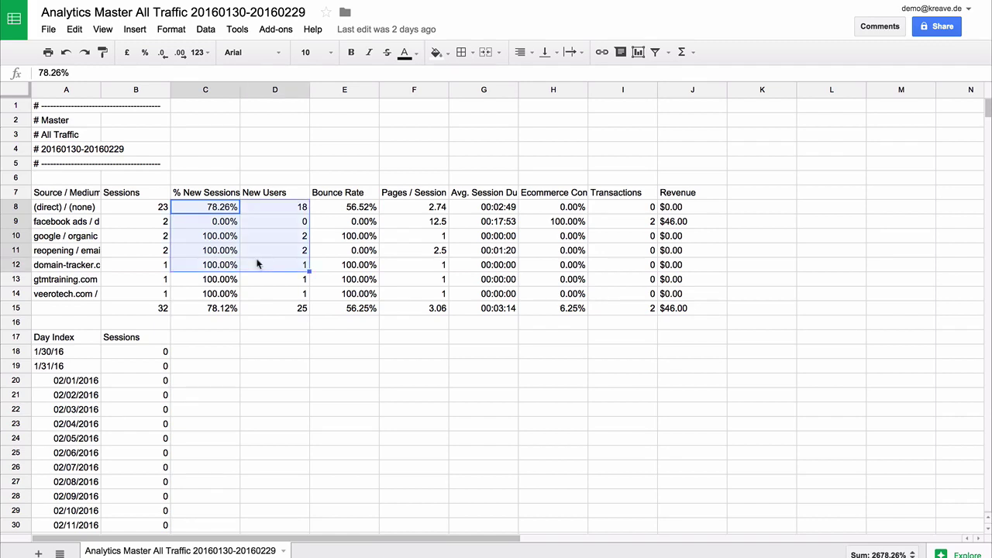
click(35, 553)
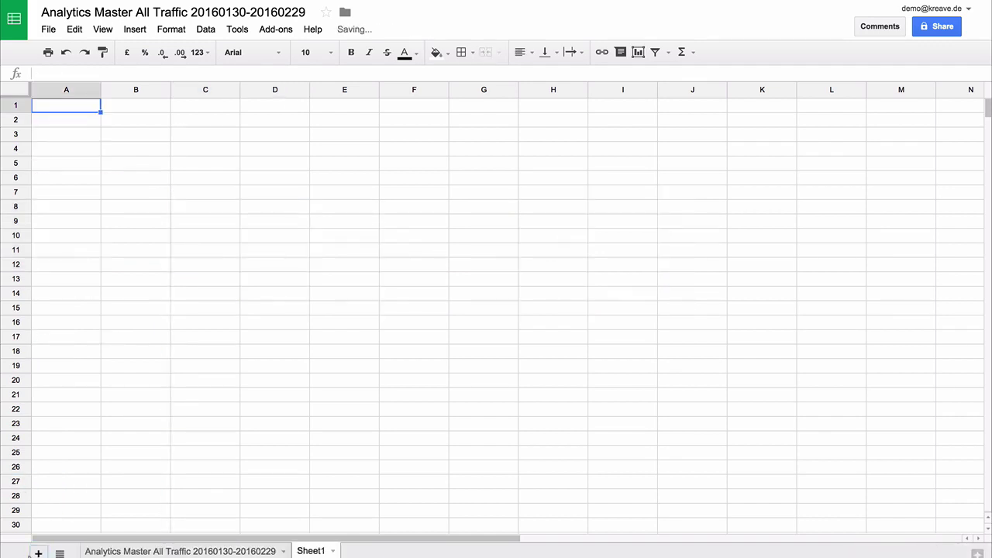
click(148, 124)
right_click(148, 124)
click(220, 173)
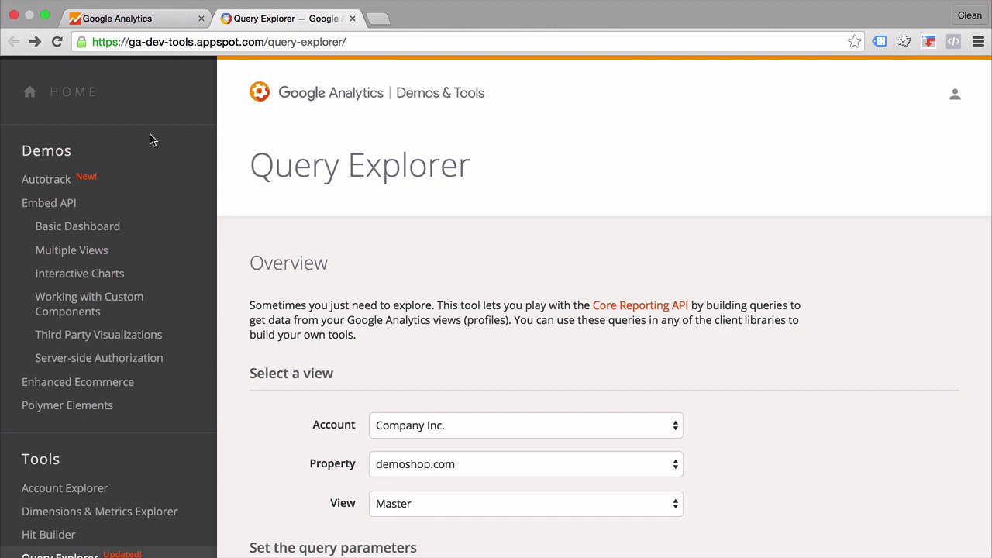
In Google Analytics, open the Master view of the demoshop.com property under the Company Inc. account.
scroll(150, 134, down, 5)
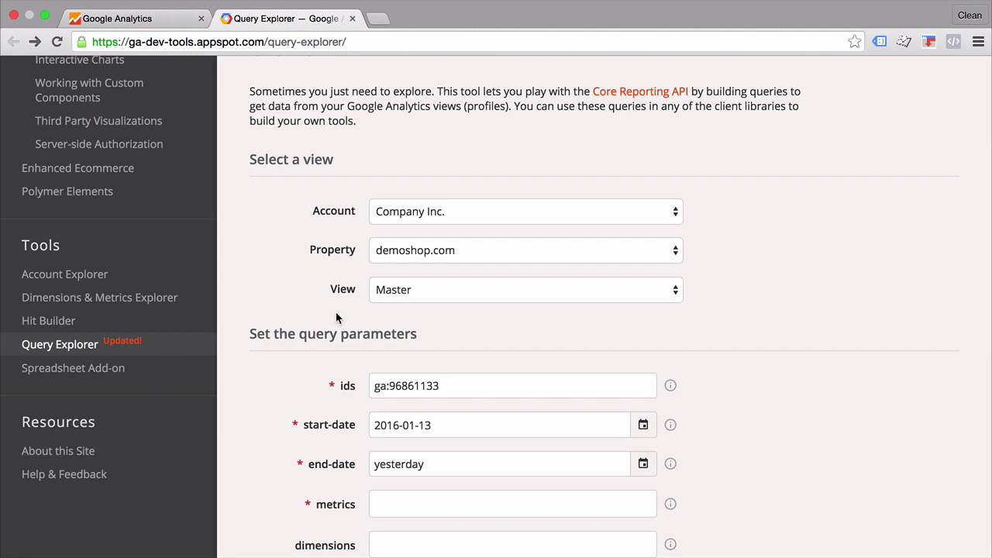
scroll(294, 293, up, 3)
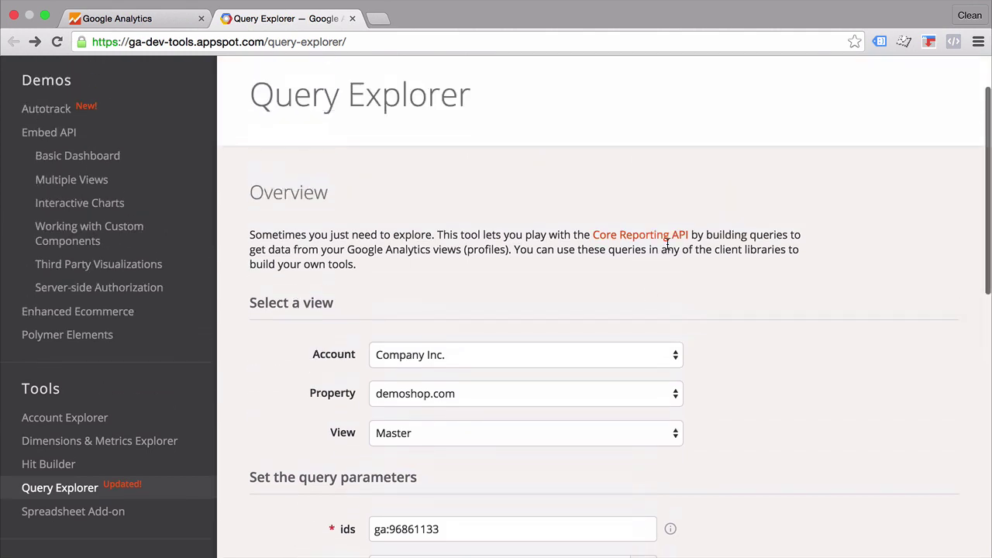
scroll(640, 279, up, 2)
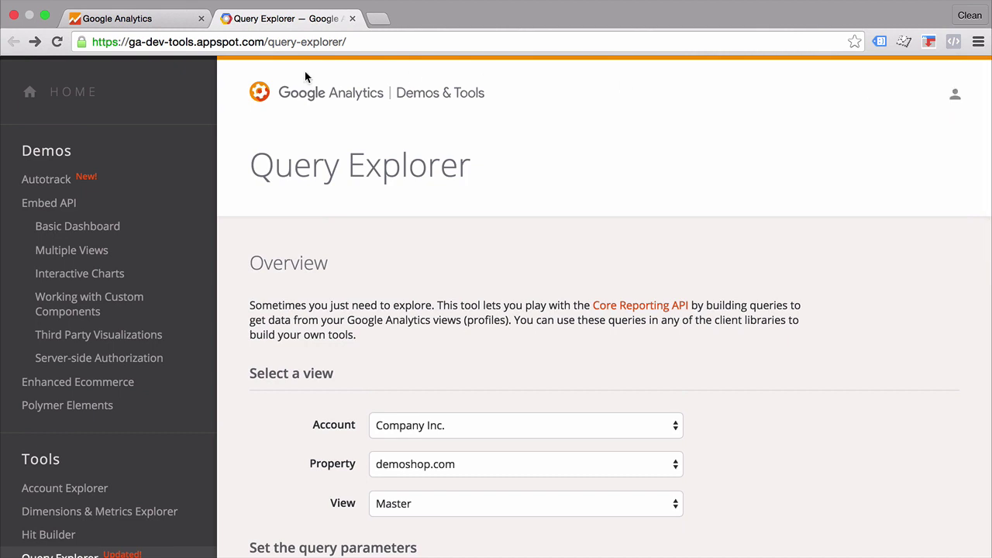
scroll(335, 299, down, 4)
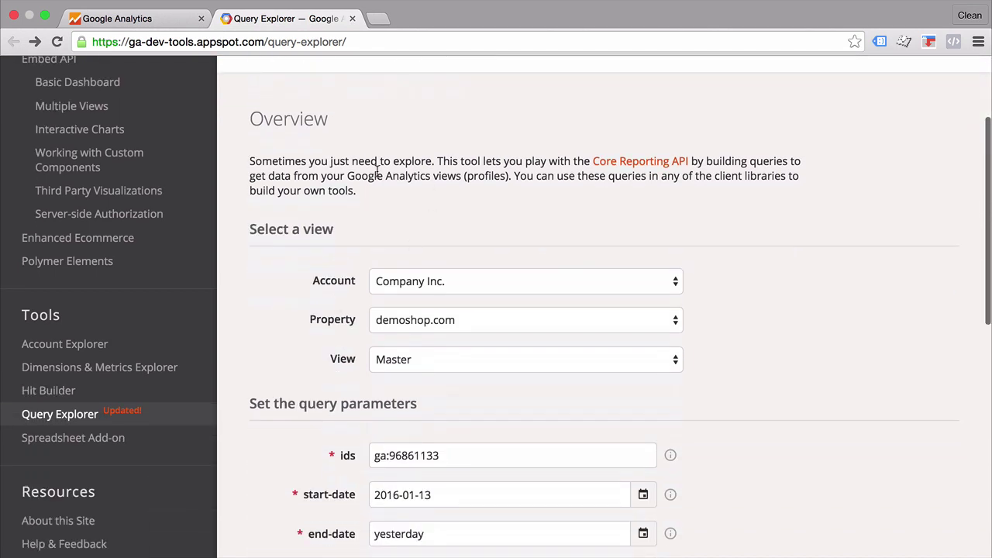
click(129, 23)
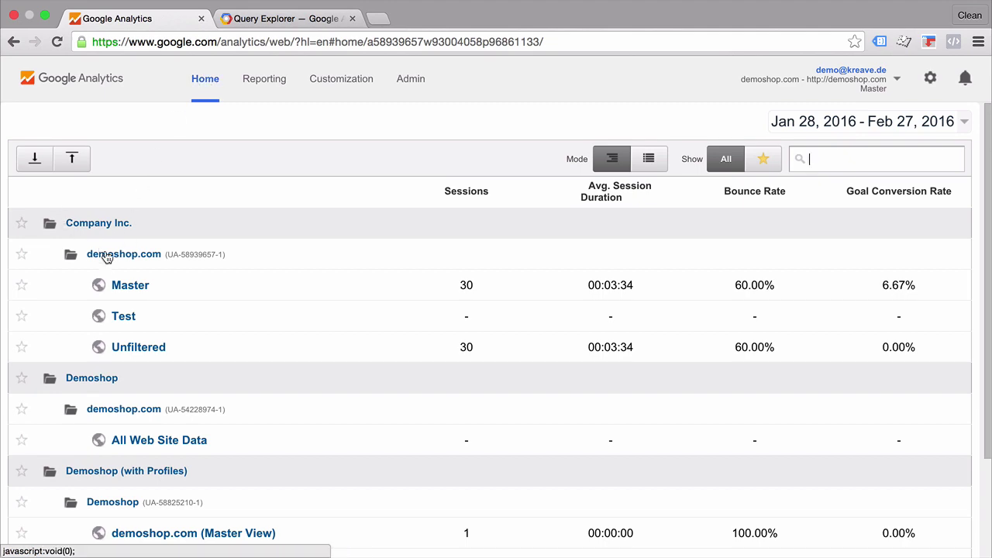
click(129, 286)
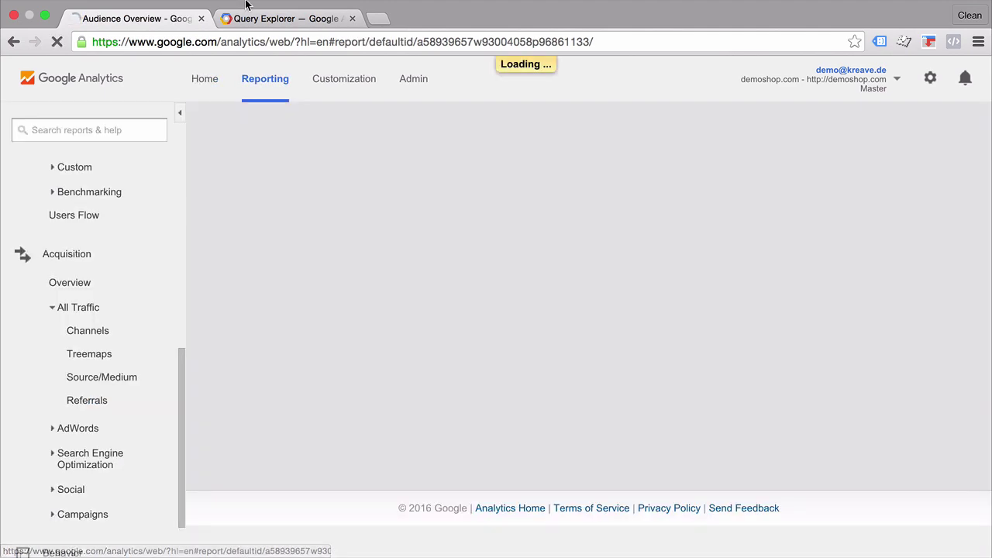
Check the Query Explorer's query parameters, and examine the traffic table of the Source/Medium report in Google Analytics.
click(283, 18)
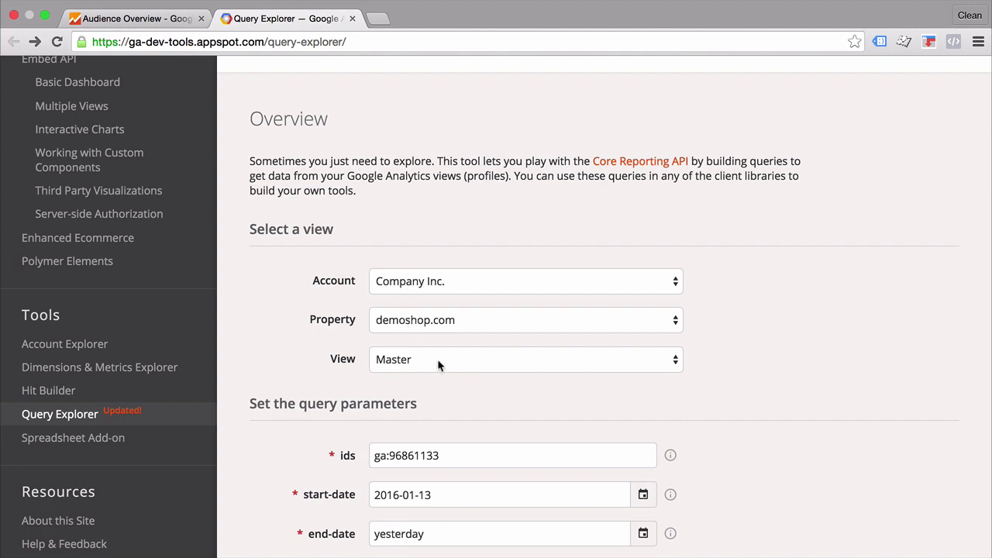
scroll(238, 353, down, 8)
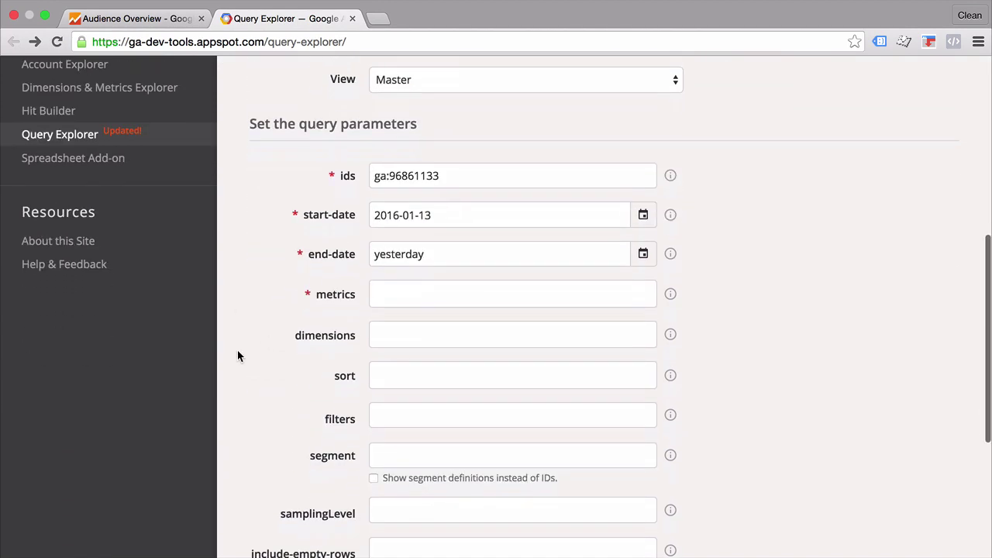
click(136, 18)
scroll(112, 293, down, 3)
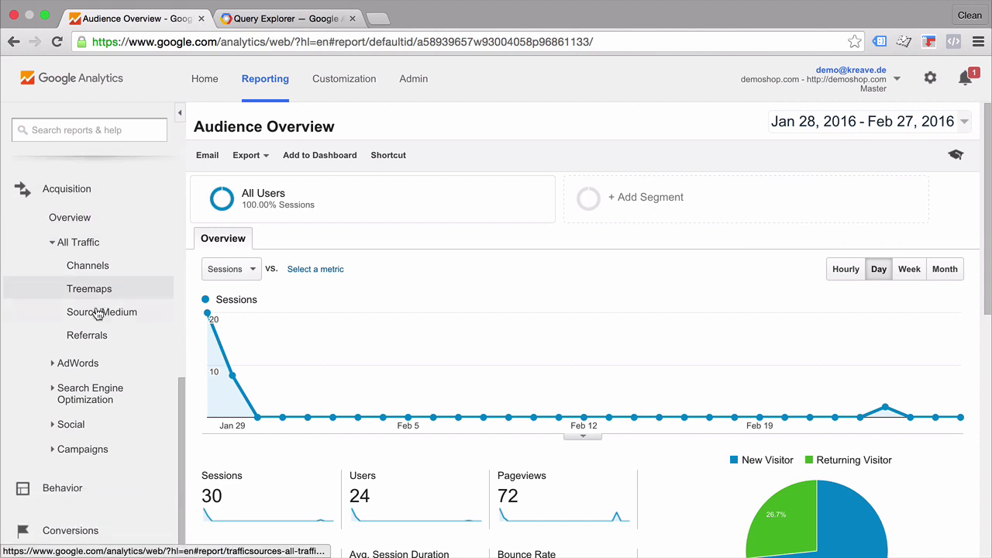
click(93, 315)
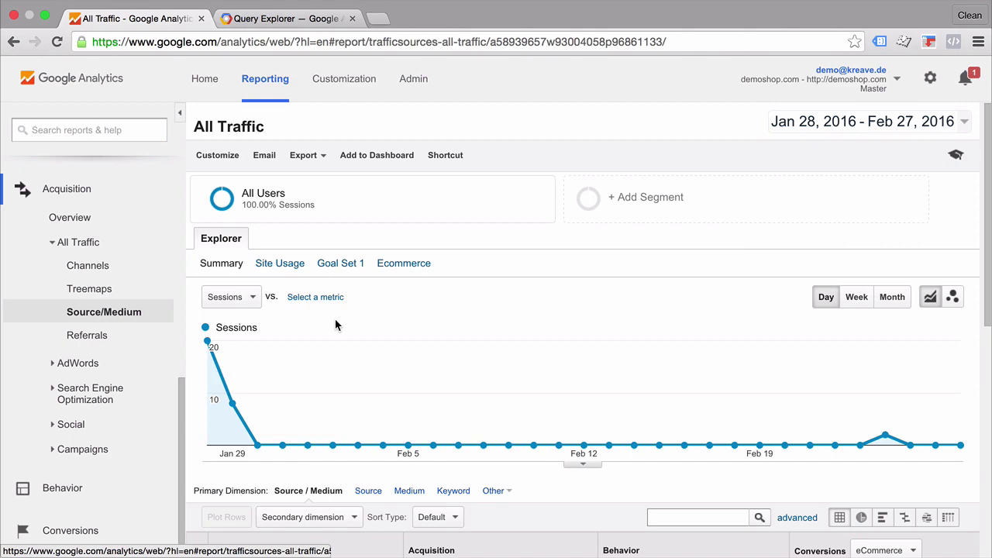
scroll(335, 321, down, 5)
scroll(335, 319, down, 2)
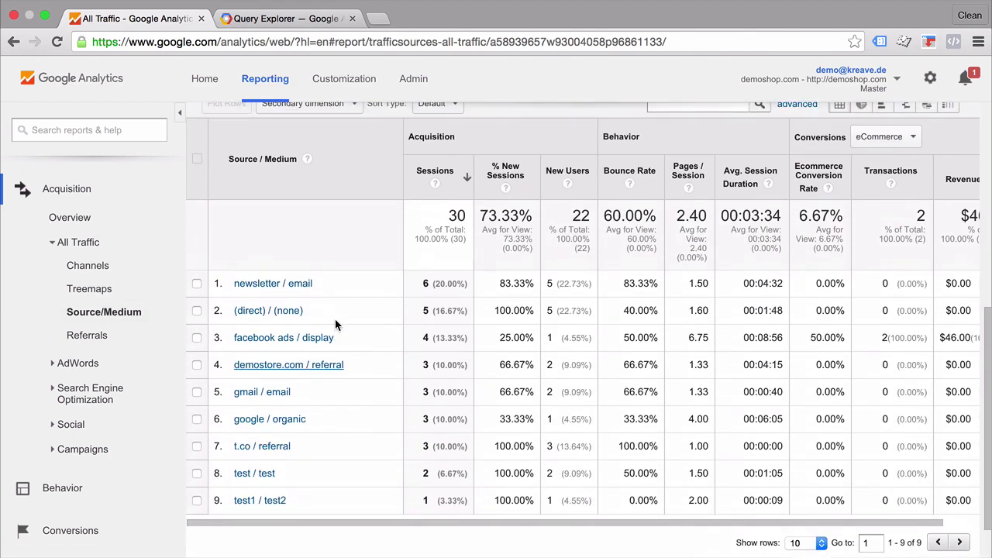
In the Query Explorer, set the query's start date to 2016-01-28.
click(244, 18)
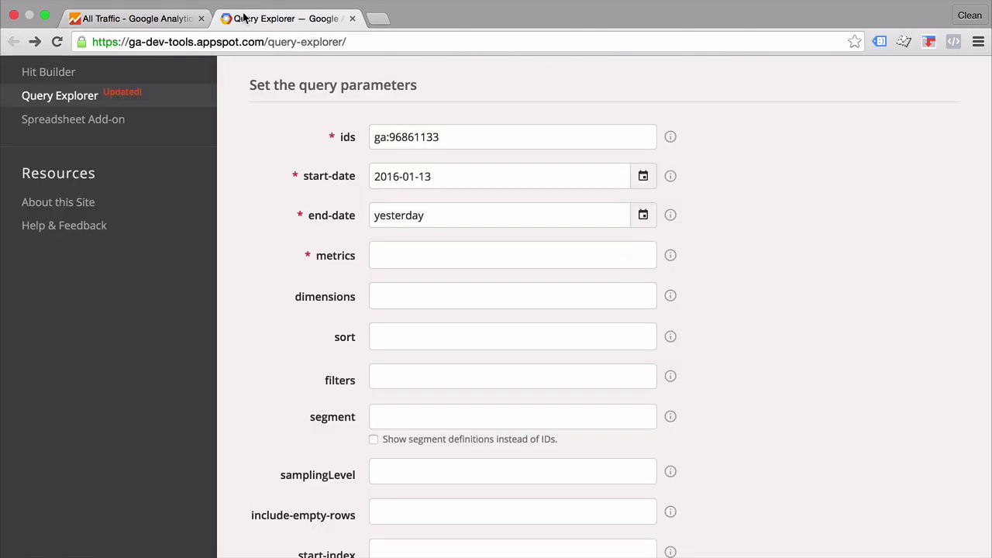
click(645, 177)
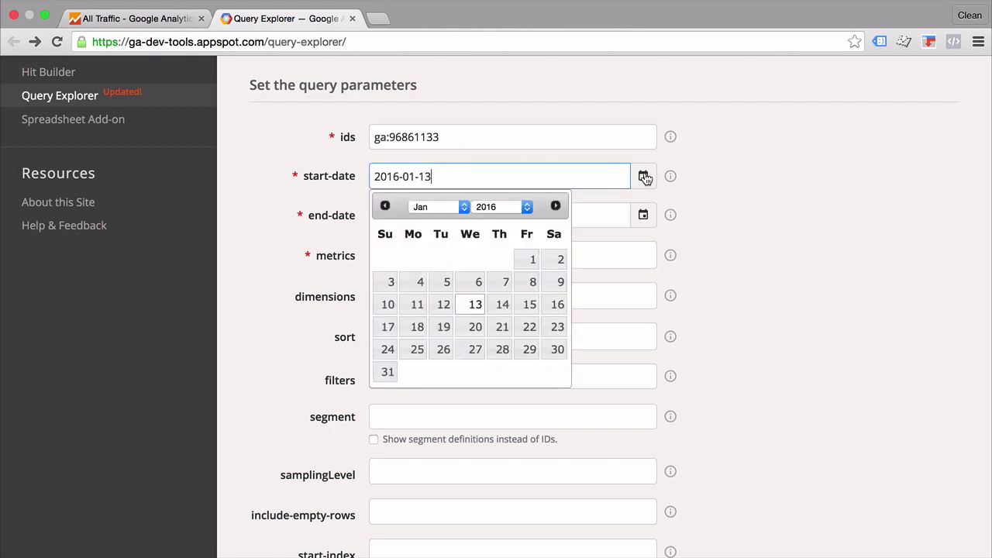
click(501, 348)
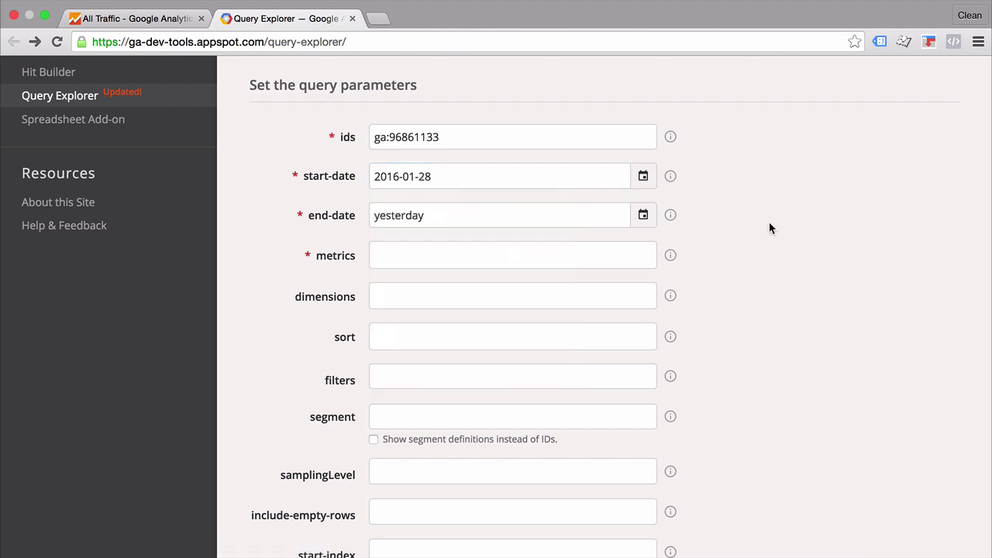
Browse the list of metrics available for the query, from user and session to AdWords and goal conversion metrics.
scroll(752, 231, down, 1)
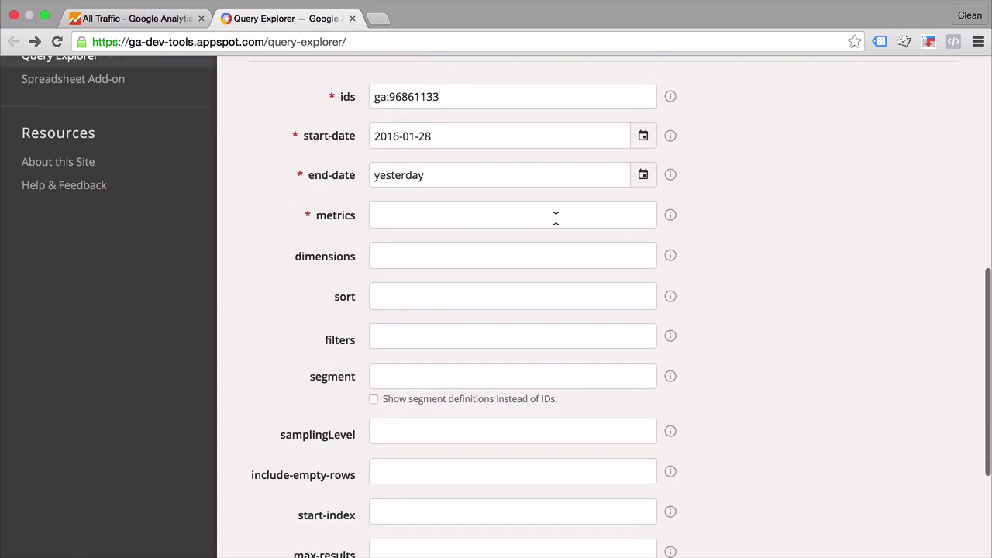
click(556, 218)
scroll(501, 423, down, 4)
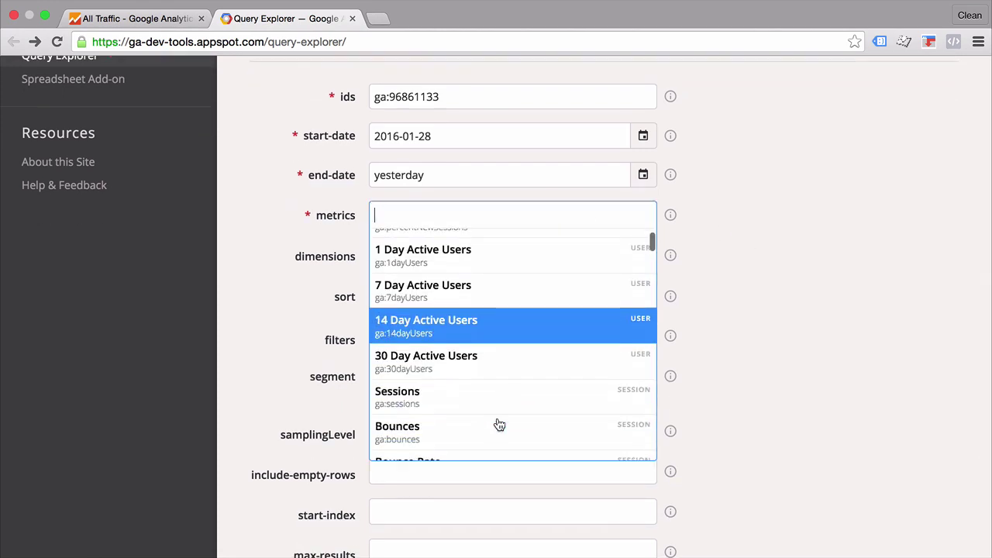
scroll(501, 424, down, 10)
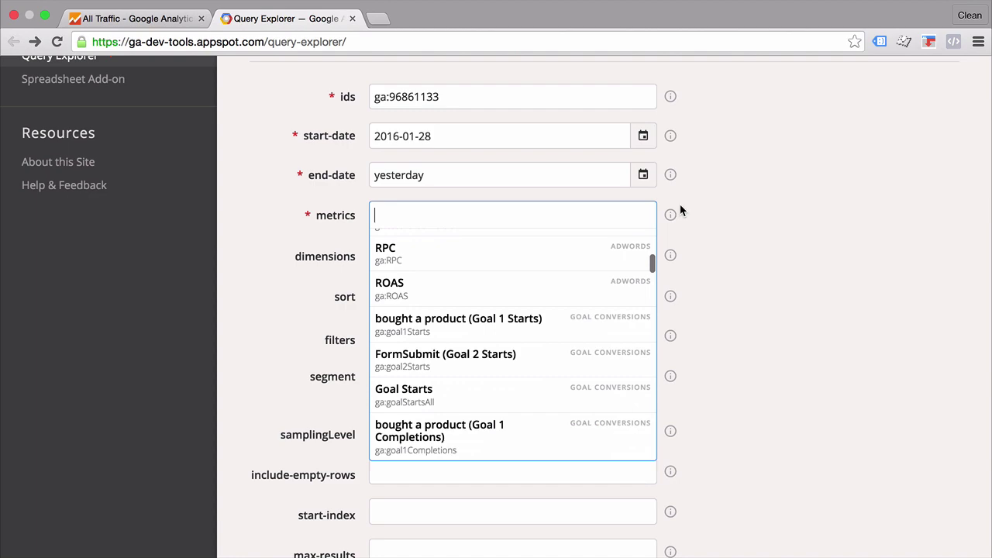
Read the metrics, sort and filters sections of the Core Reporting API reference, and return to the Query Explorer.
key(Escape)
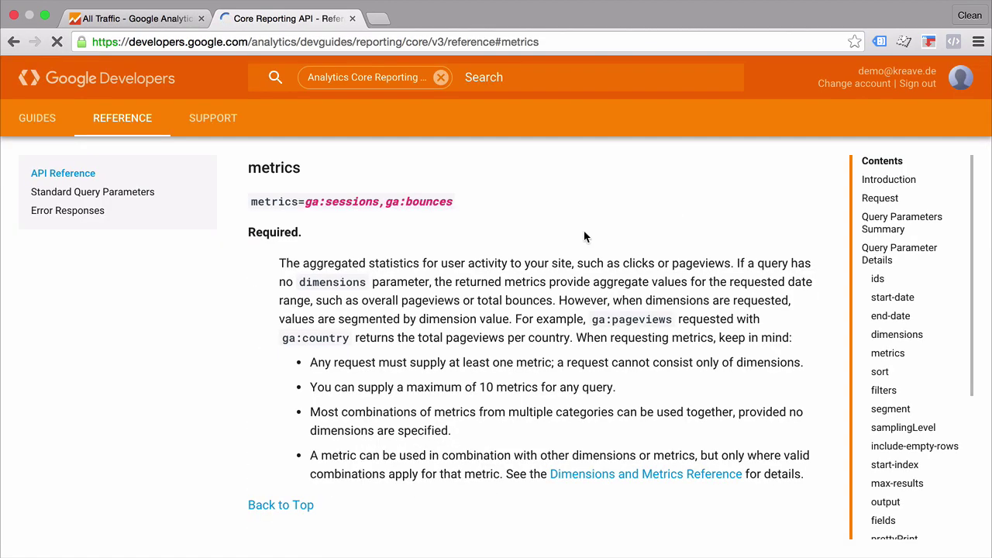
scroll(477, 294, down, 15)
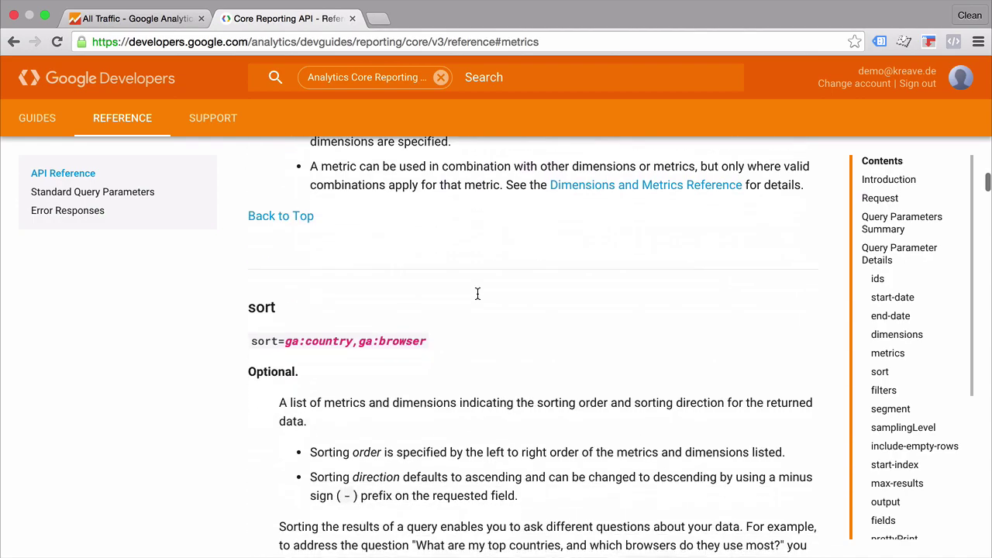
scroll(478, 299, down, 5)
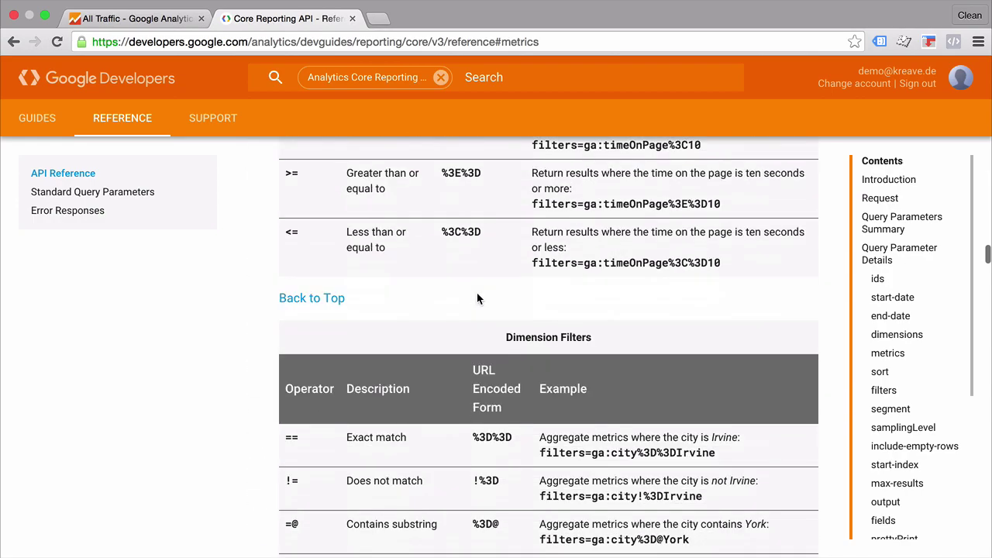
scroll(380, 361, down, 5)
click(14, 43)
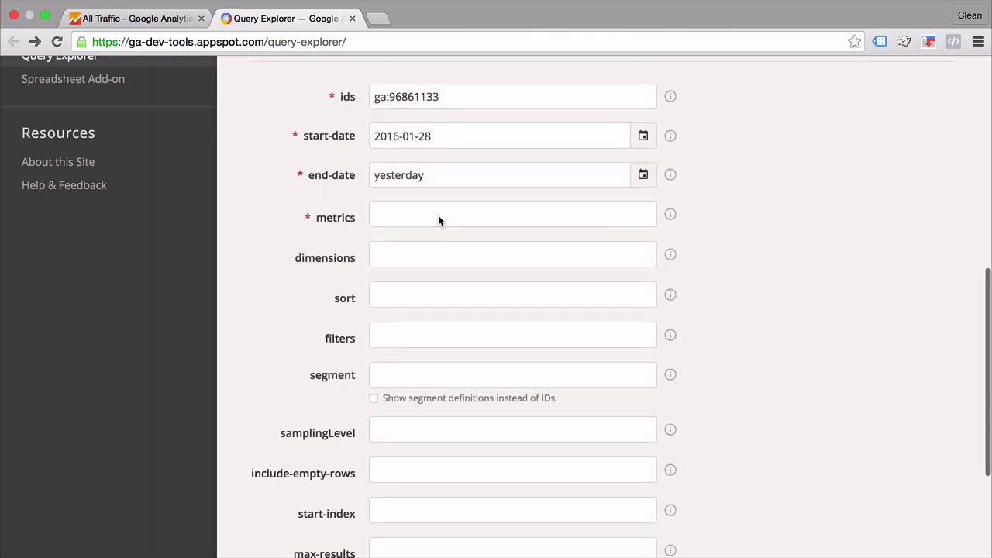
Set the query's metric to ga:sessions and its dimension to ga:sourceMedium.
click(436, 215)
text(sess)
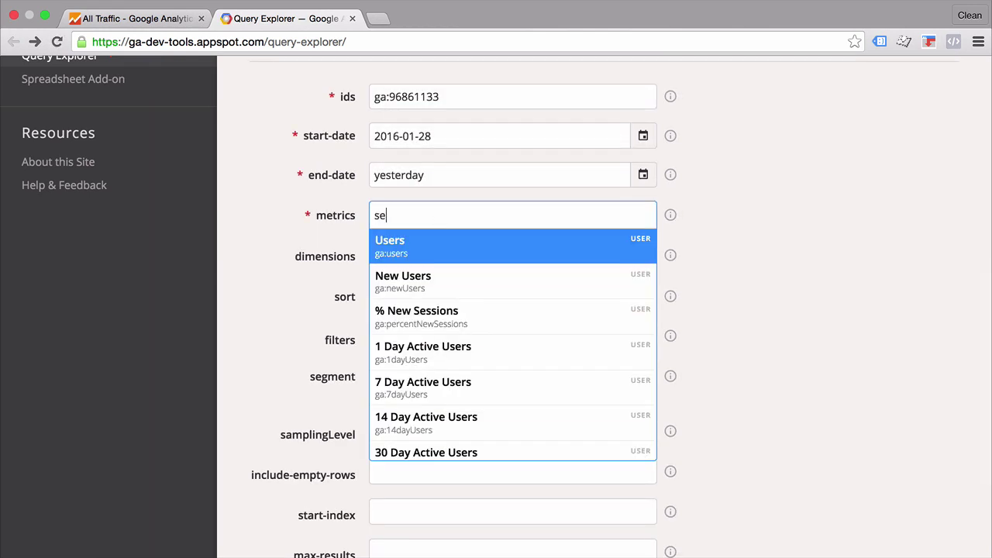
click(423, 279)
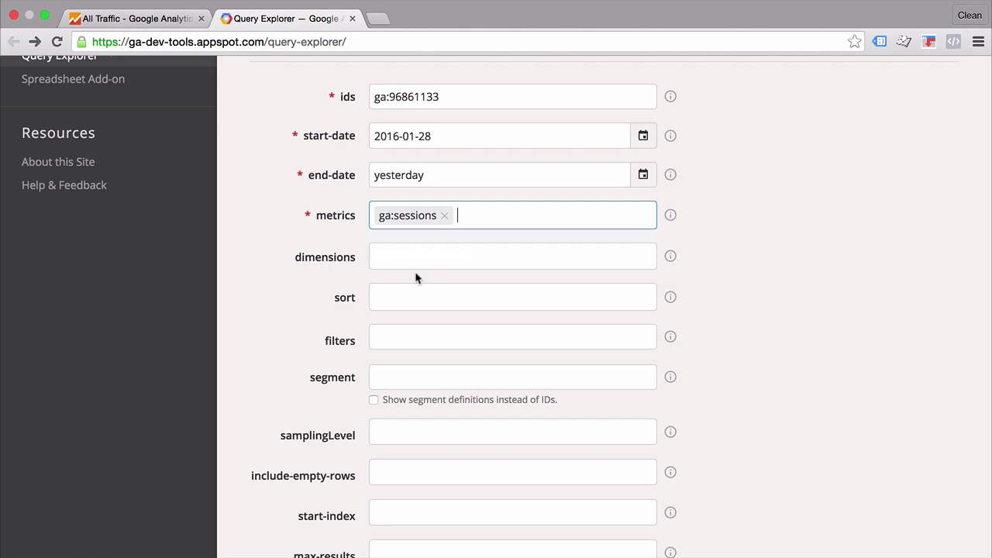
click(441, 259)
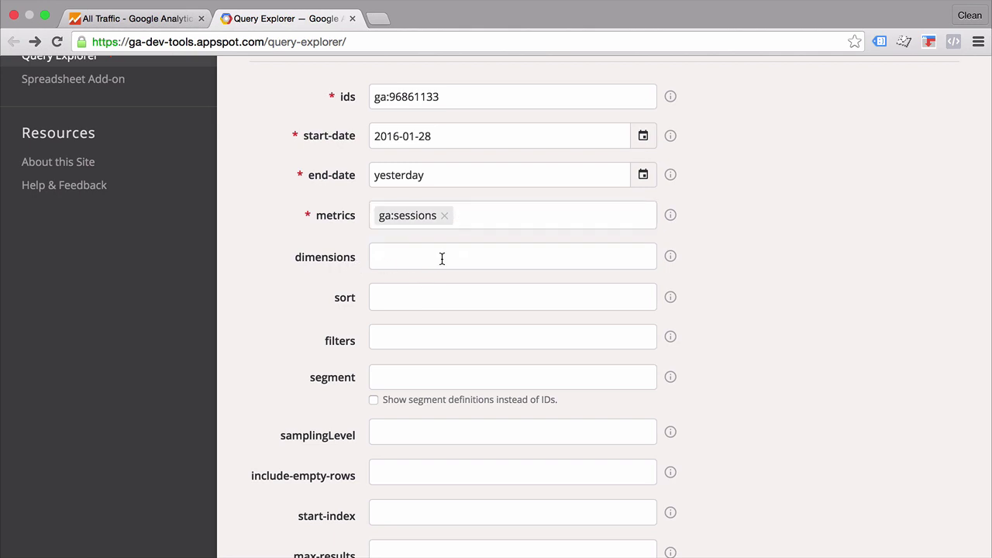
text(sour)
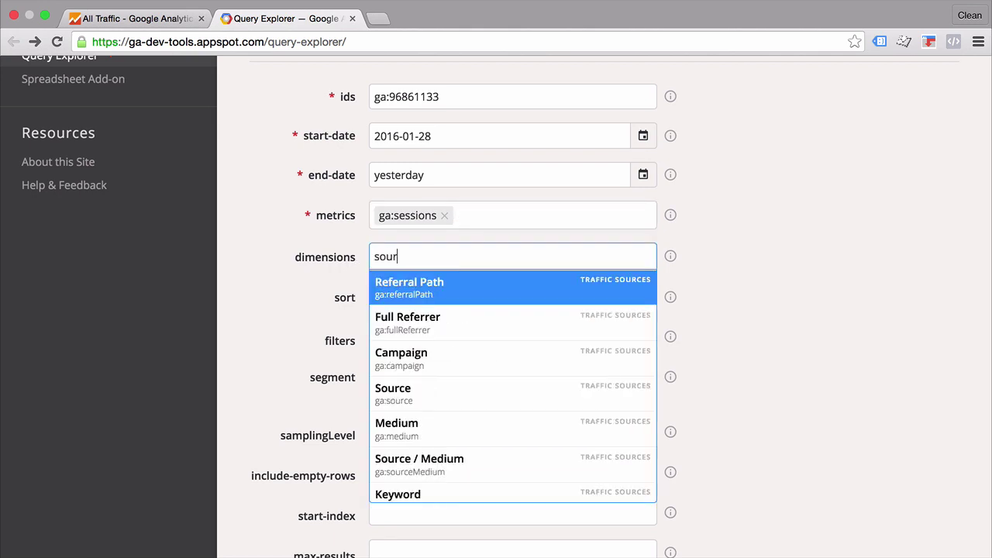
click(448, 463)
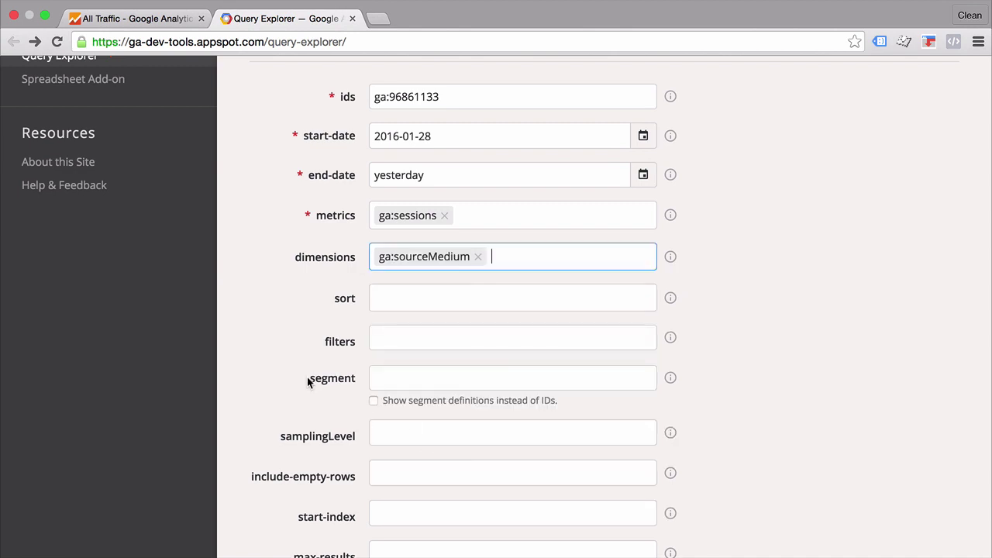
Run the query and review its table of sessions by Source / Medium.
scroll(308, 380, down, 5)
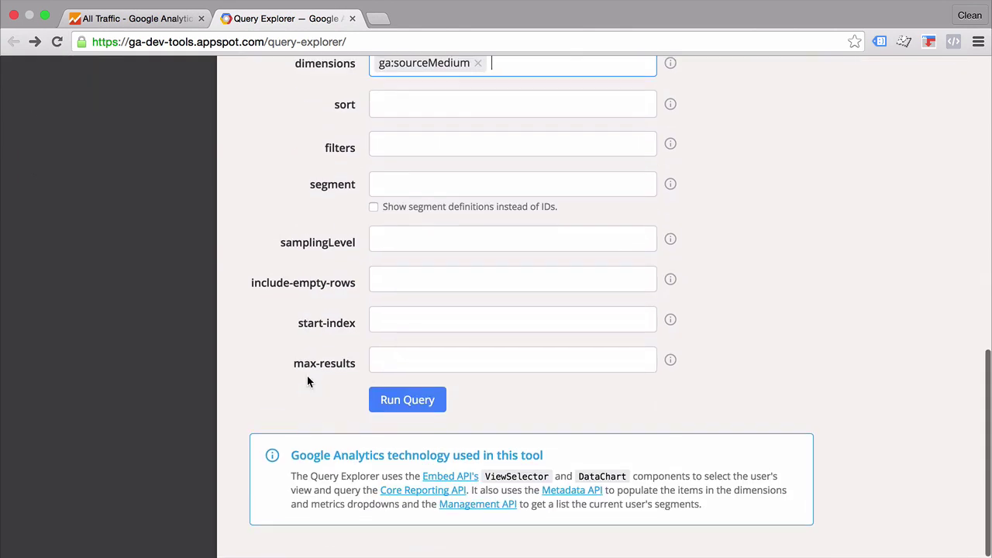
click(411, 404)
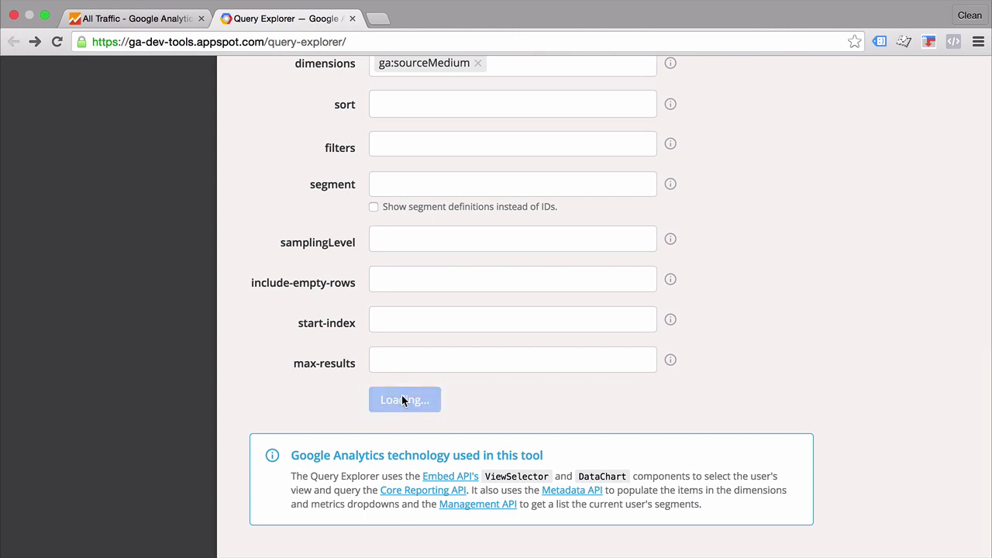
scroll(292, 407, down, 9)
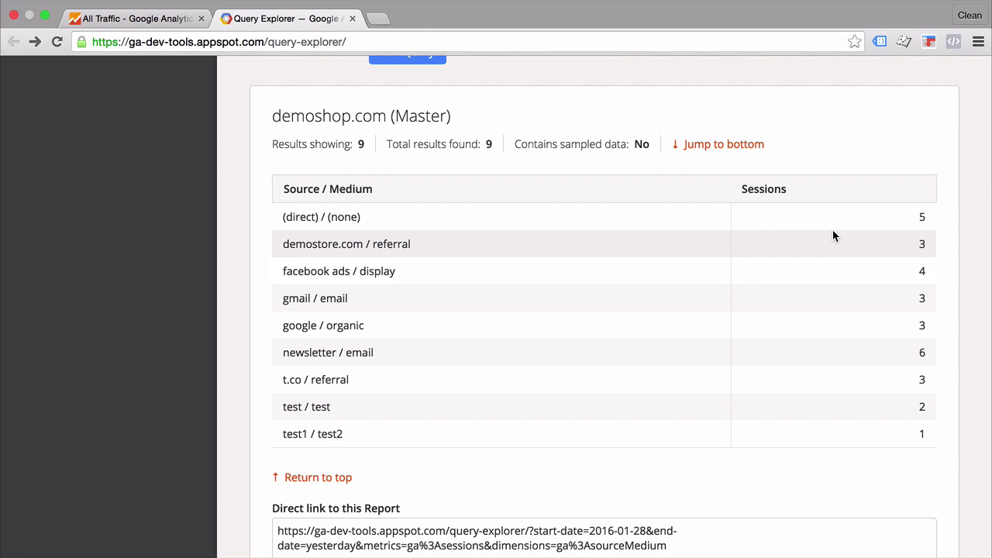
scroll(694, 262, up, 11)
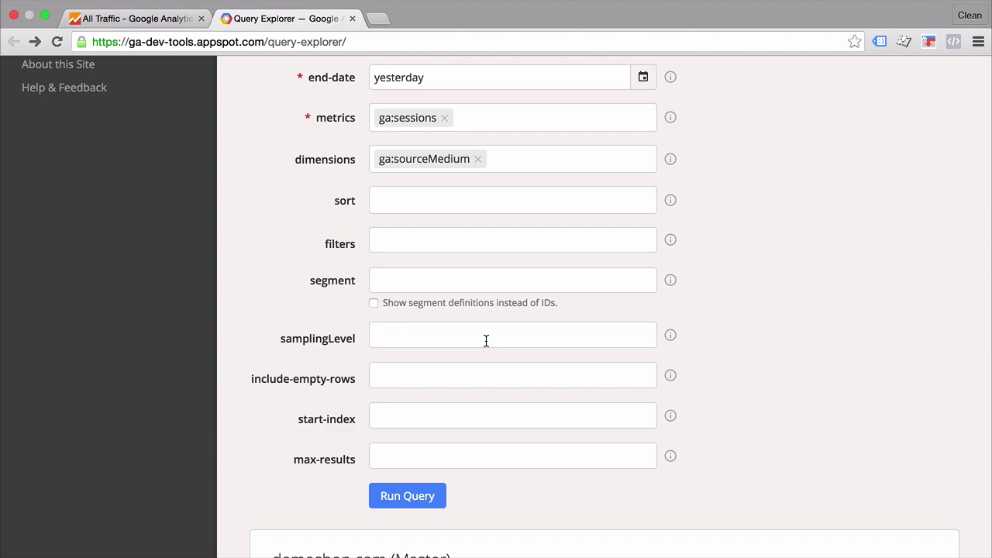
scroll(486, 341, down, 10)
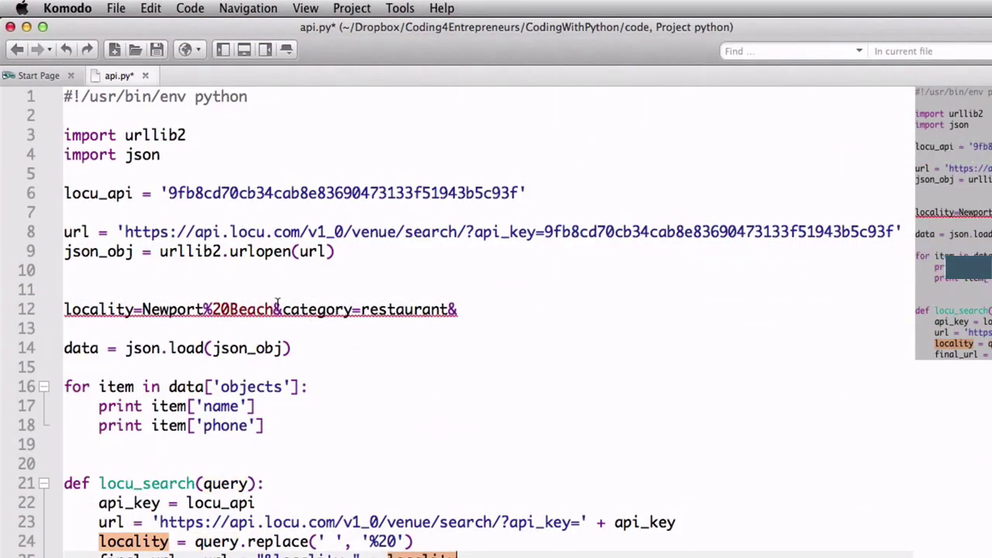
In api.py in Komodo, copy category=restaurant from line 12 and append it as a quoted string to the final_url expression in locu_search.
drag(277, 308, 447, 310)
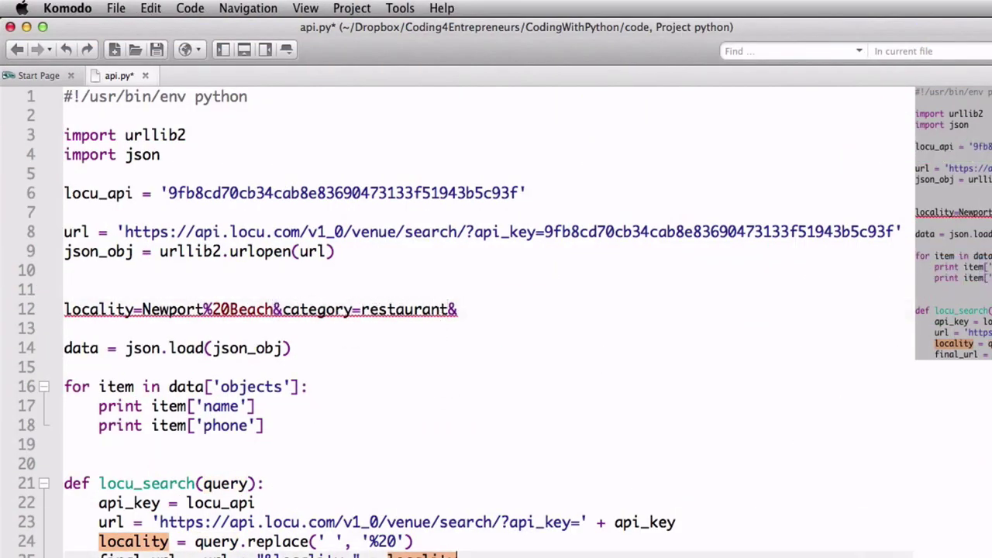
text(")
key(super+v)
Cut the json.load line and the for loop printing each item's name and phone, and paste them into the locu_search function.
click(210, 426)
drag(328, 444, 55, 345)
key(super+c)
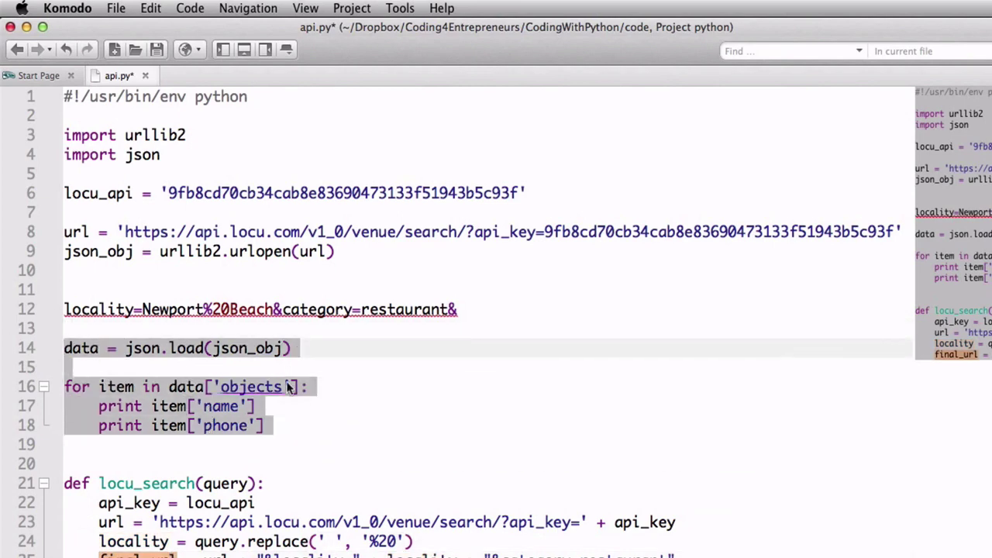
key(BackSpace)
click(499, 506)
key(super+v)
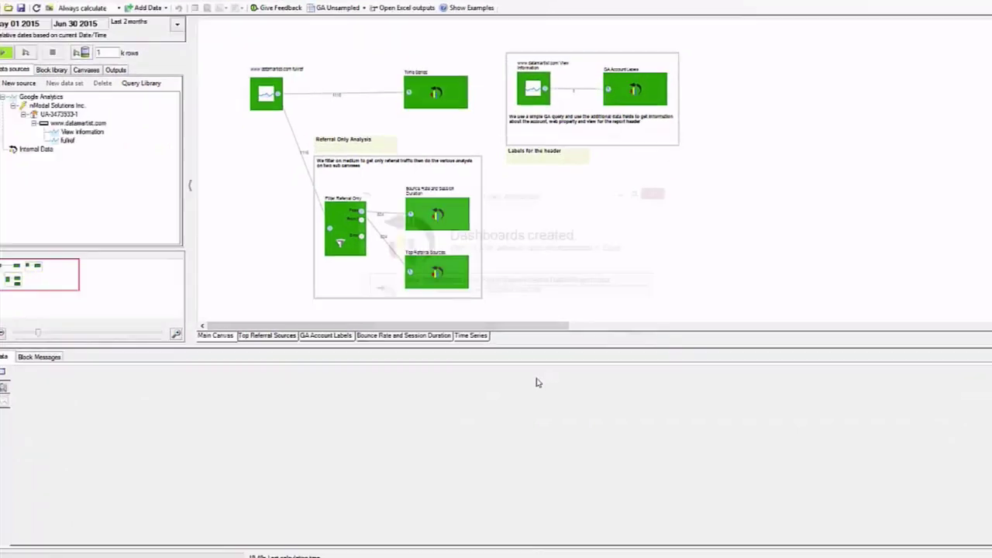
click(553, 292)
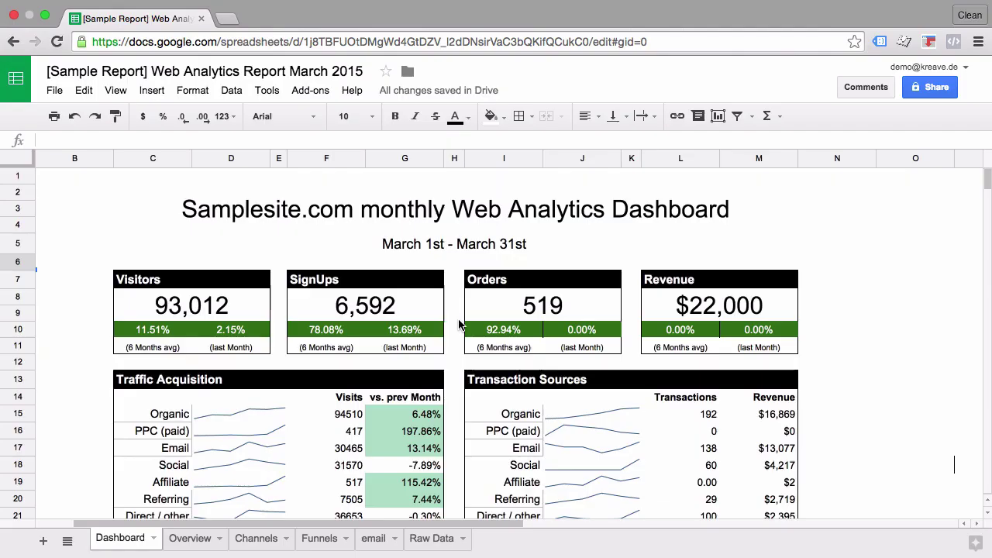
Look through the Dashboard sheet down to its landing pages and checkout funnel, and the monthly figures on the Overview sheet.
scroll(459, 324, down, 5)
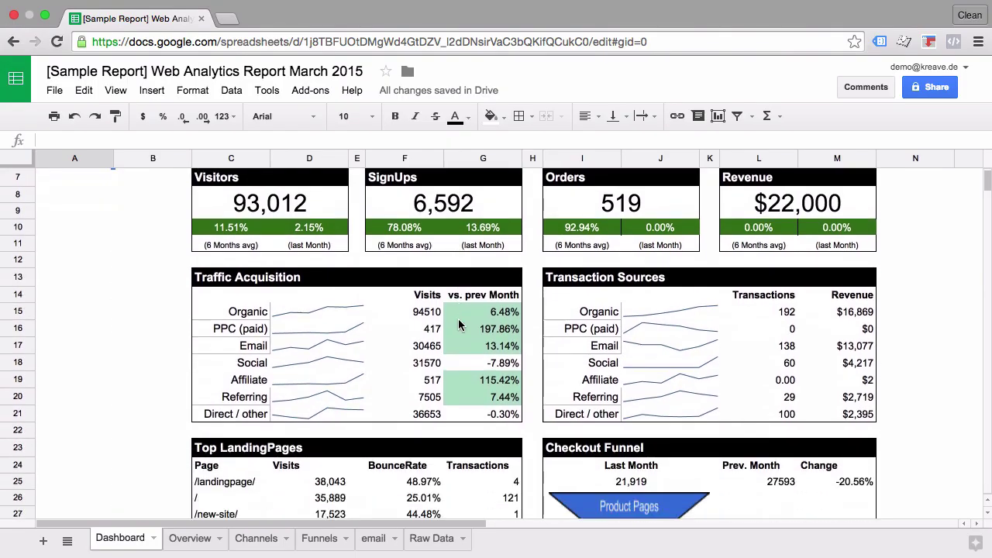
scroll(459, 324, down, 3)
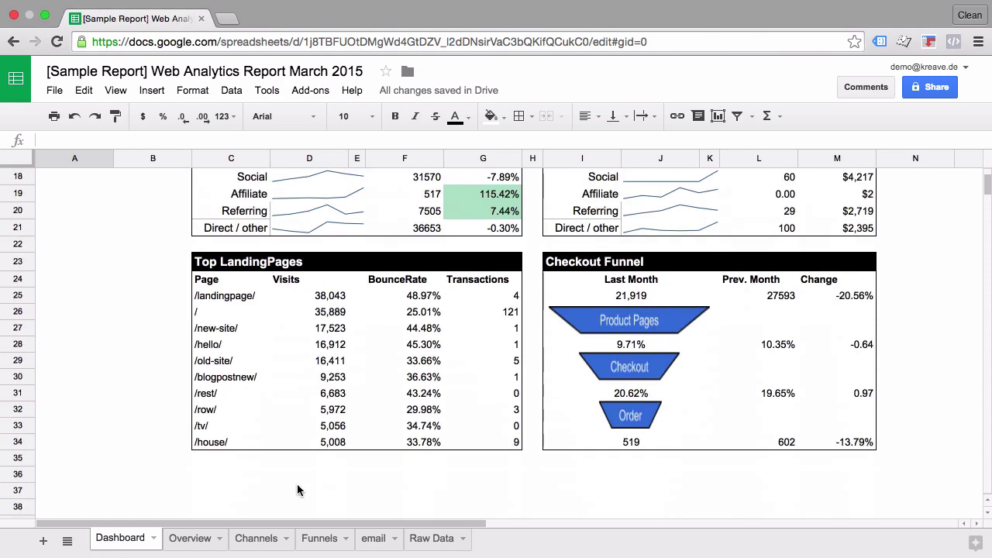
click(166, 543)
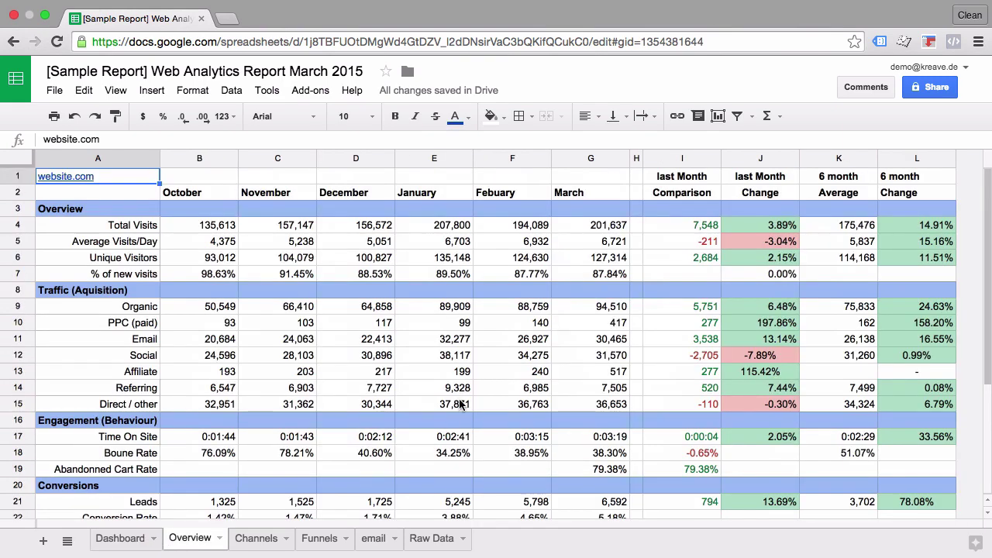
scroll(460, 404, down, 2)
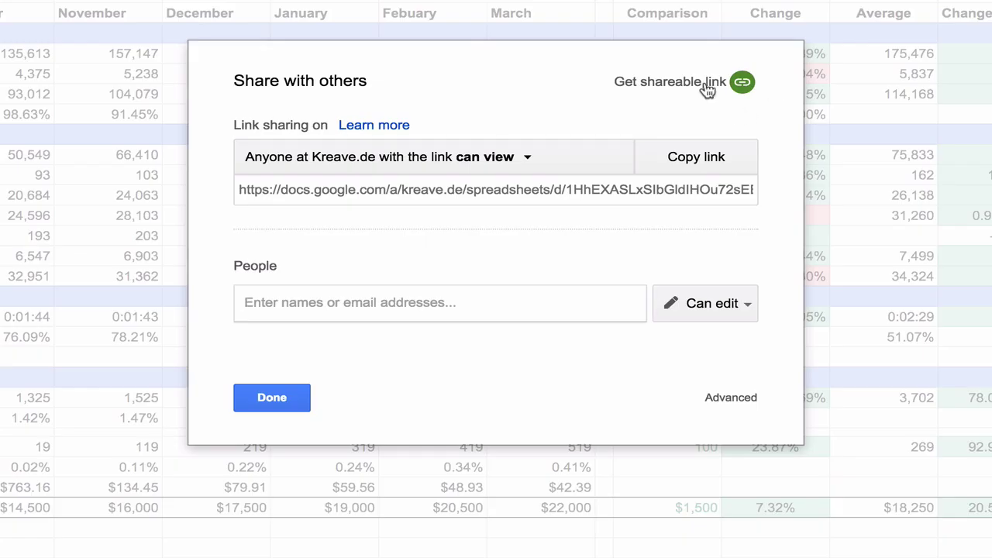
Get the report's shareable view link, copy it, and close the sharing settings.
click(706, 85)
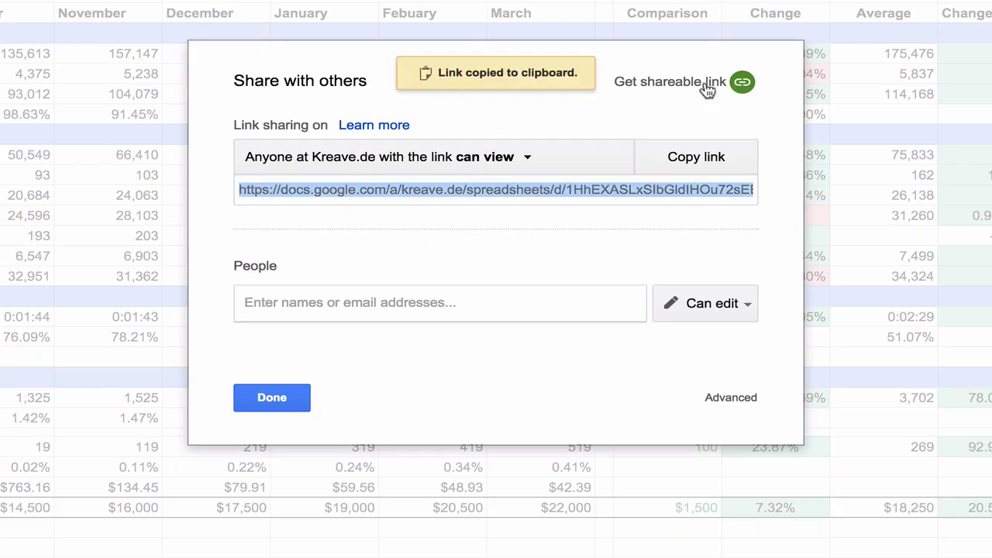
right_click(484, 191)
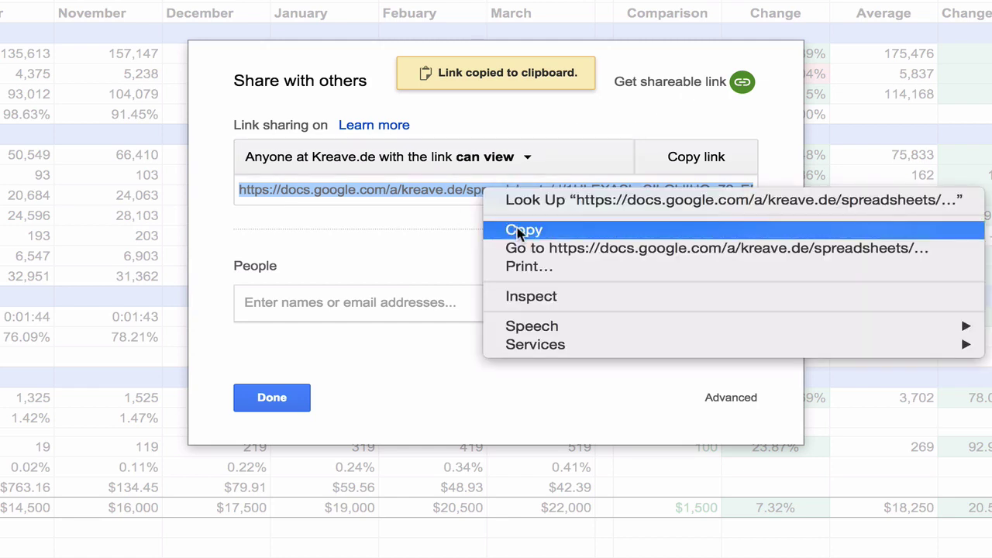
click(513, 227)
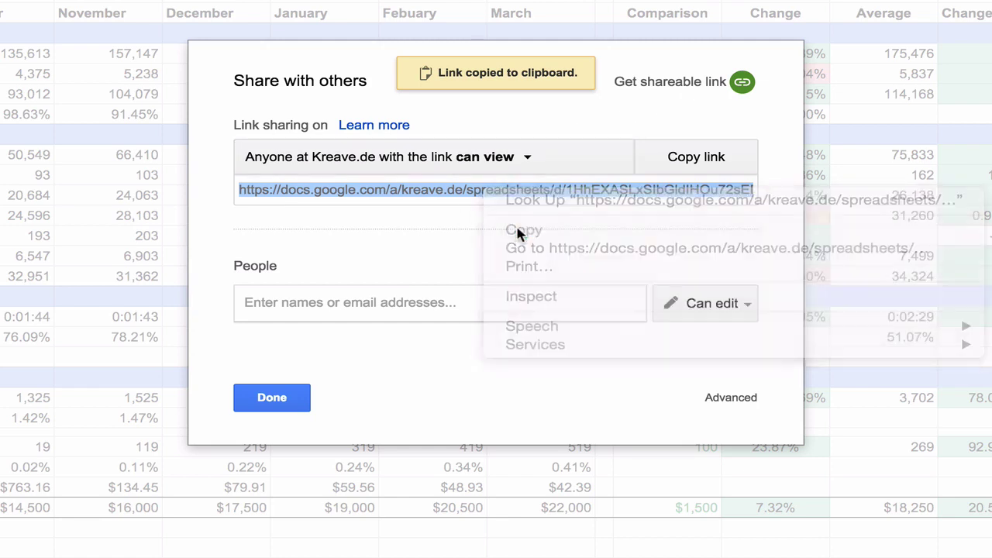
click(271, 398)
Add the comment "This doesn't seem right" to the February figure in the Social traffic row.
click(465, 217)
right_click(471, 217)
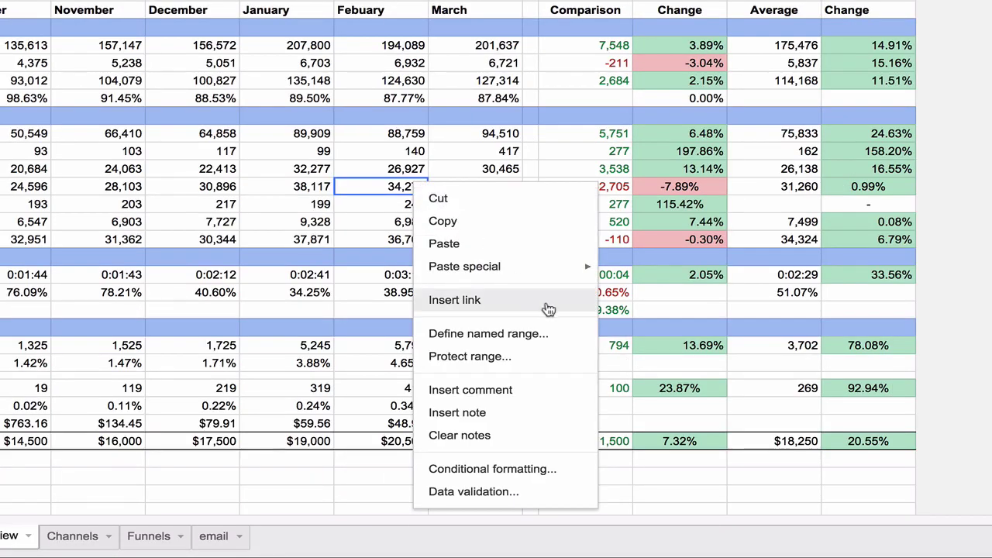
click(521, 391)
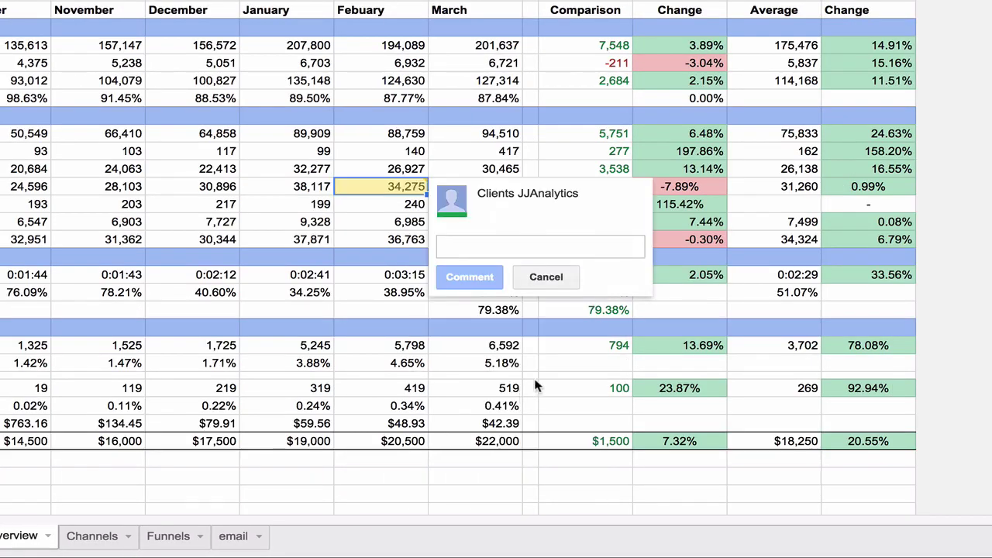
text(This doesn't seem right)
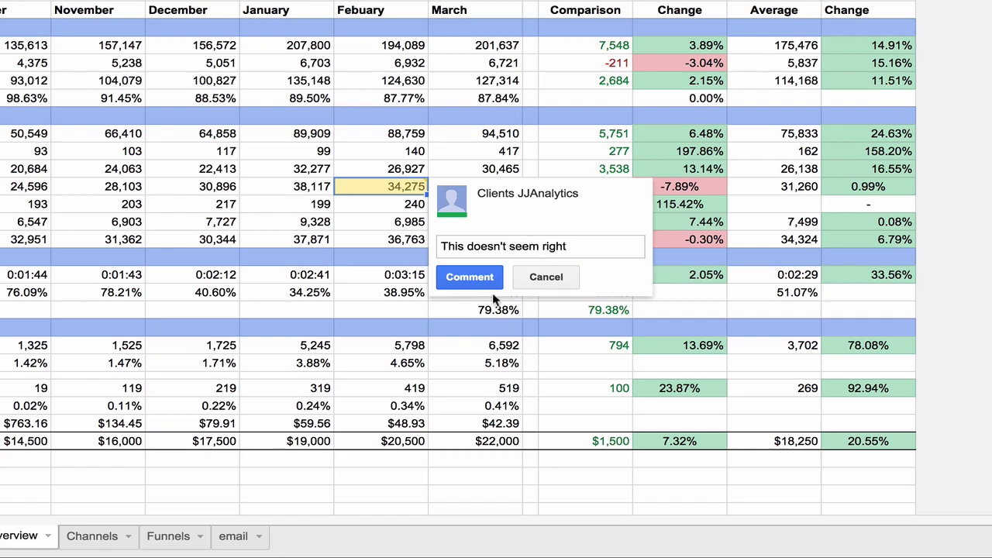
click(481, 277)
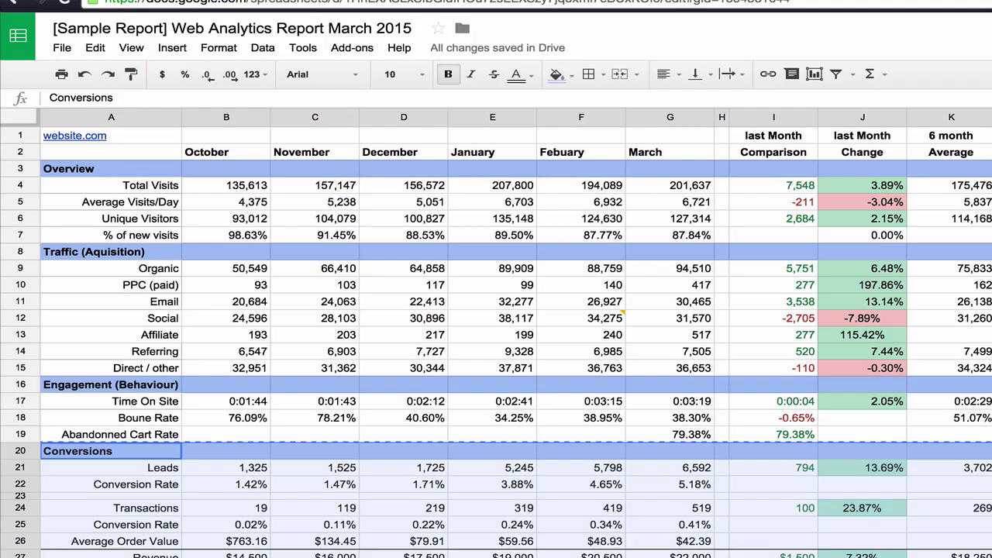
View the email campaign report, return to the Dashboard sheet, and examine its traffic, transaction, landing page and checkout funnel sections.
key(ctrl+shift+Page_Down)
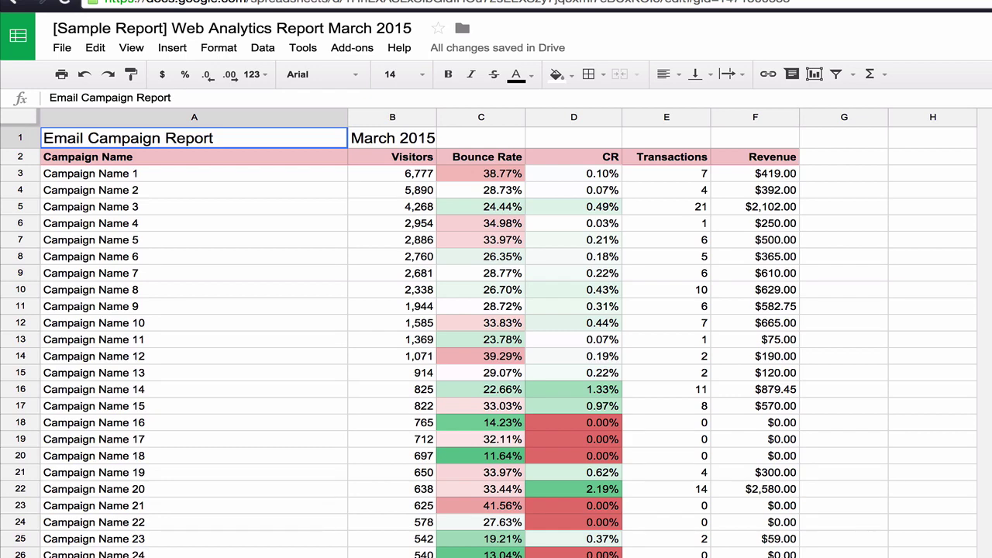
key(ctrl+shift+Page_Up)
key(ctrl+shift+Page_Up)
key(ctrl+shift+Page_Up)
key(ctrl+shift+Page_Up)
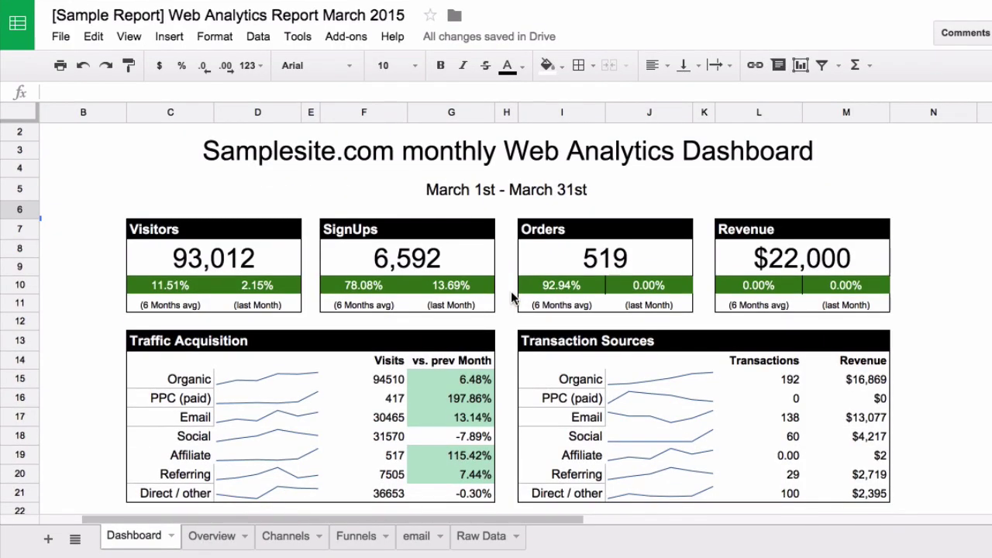
scroll(511, 291, left, 1)
scroll(511, 290, down, 2)
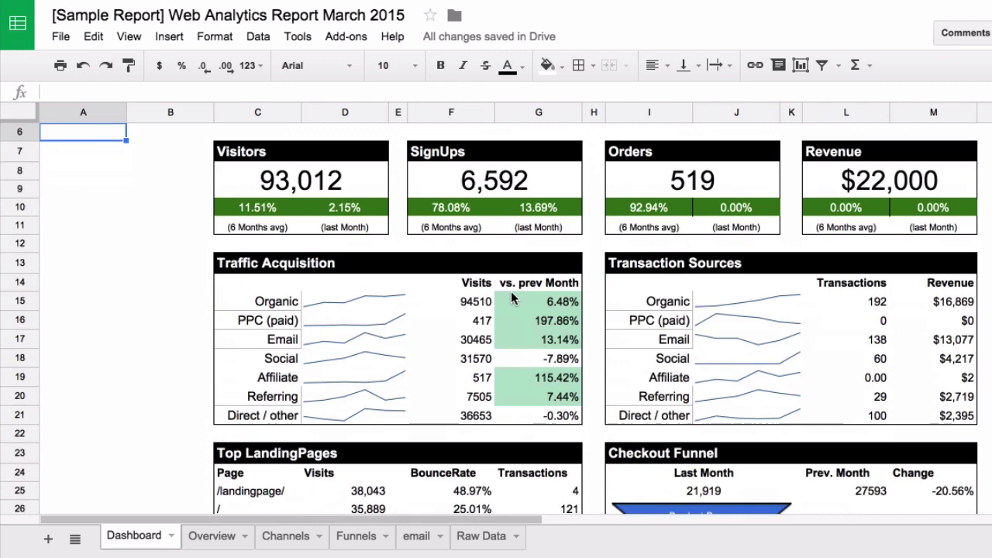
scroll(511, 298, down, 4)
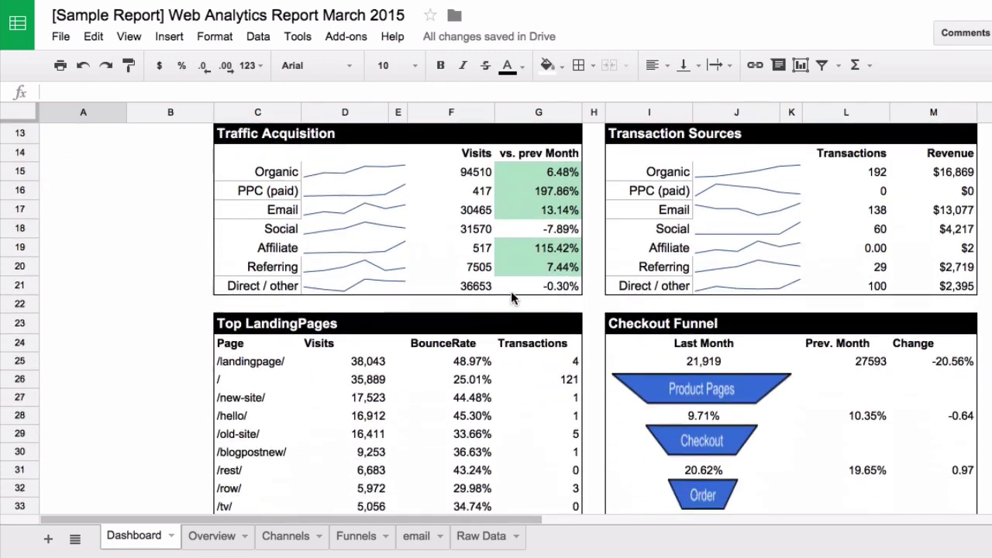
scroll(512, 298, down, 3)
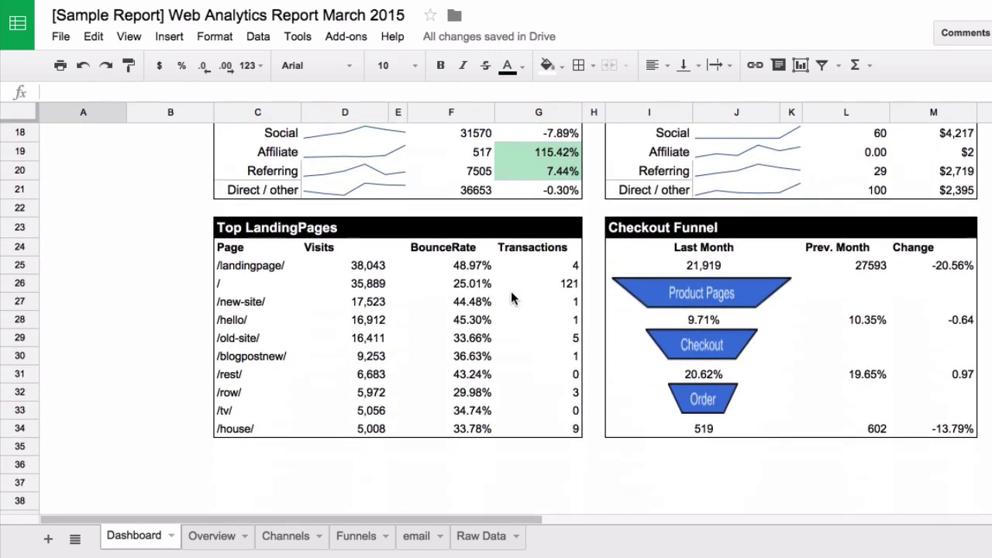
Examine the Overview sheet's monthly traffic, engagement and conversion figures down to the Revenue row.
click(187, 545)
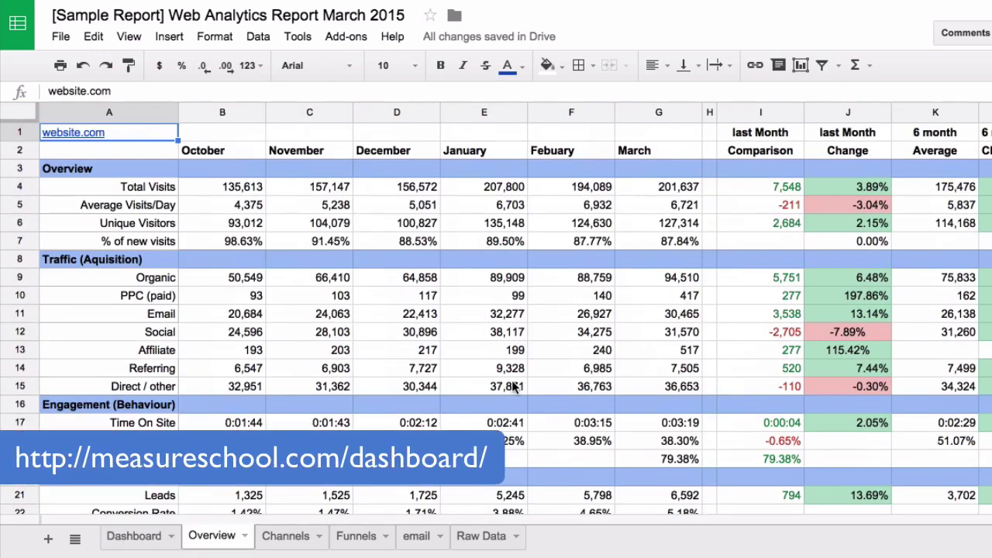
scroll(514, 387, down, 3)
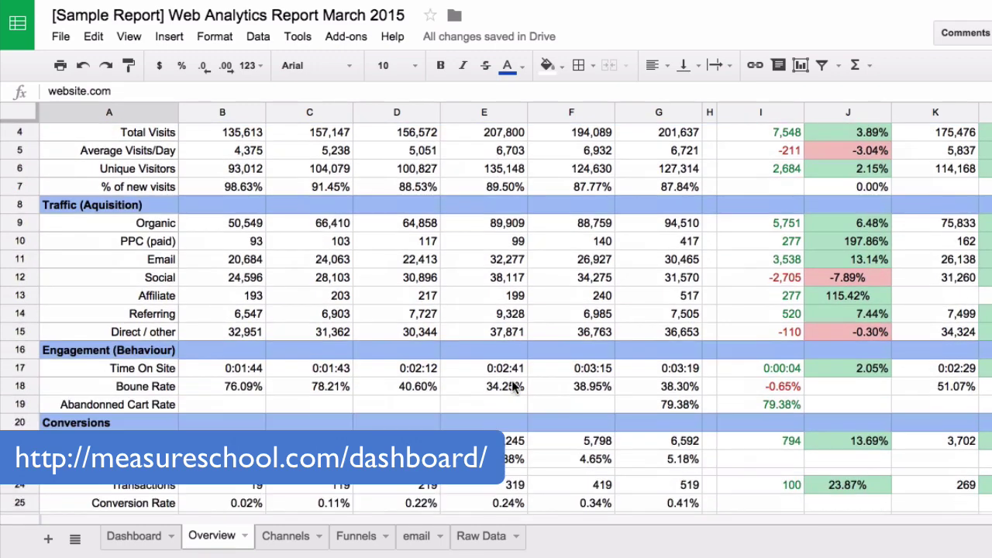
scroll(511, 387, down, 2)
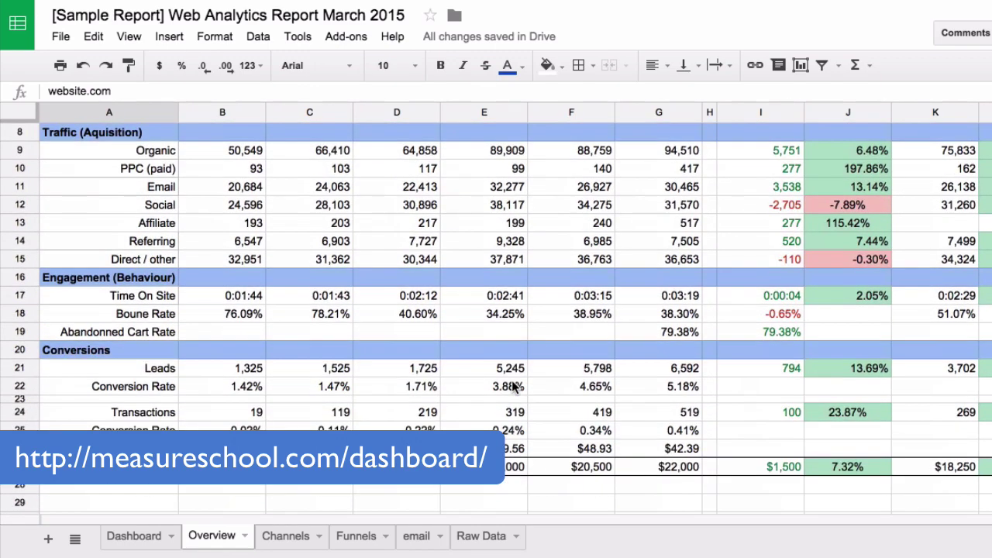
scroll(511, 387, down, 2)
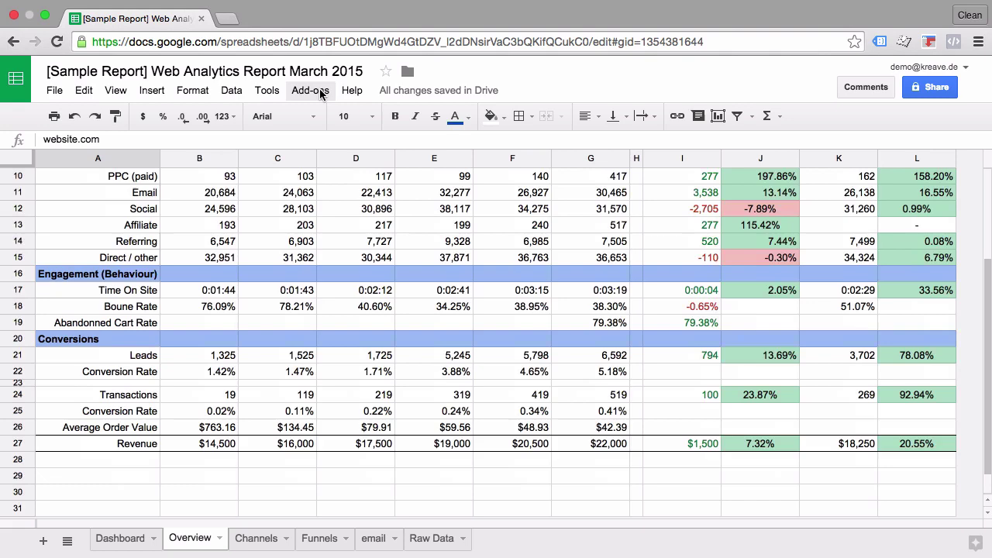
Search the Google Sheets add-ons for supermetrics and install the free Supermetrics add-on.
click(321, 92)
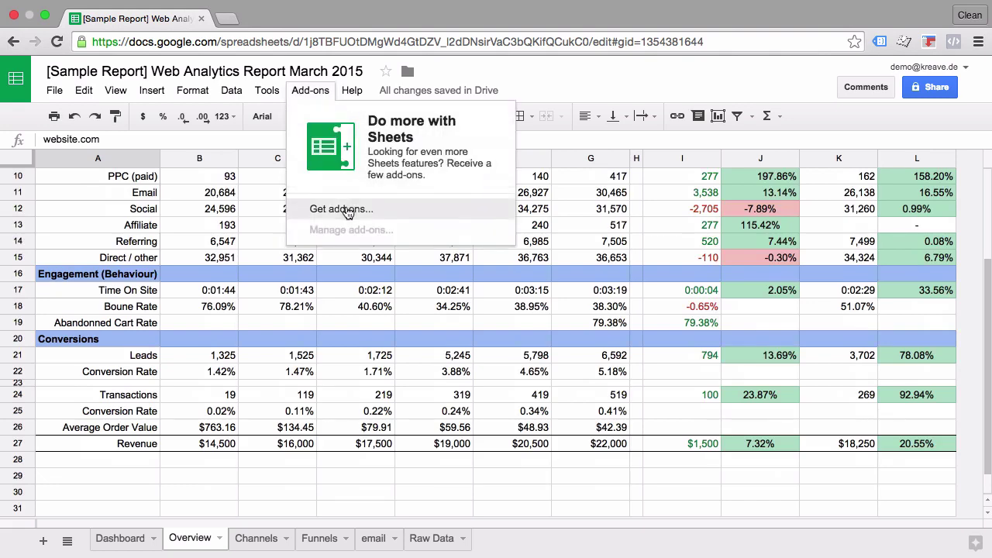
click(348, 212)
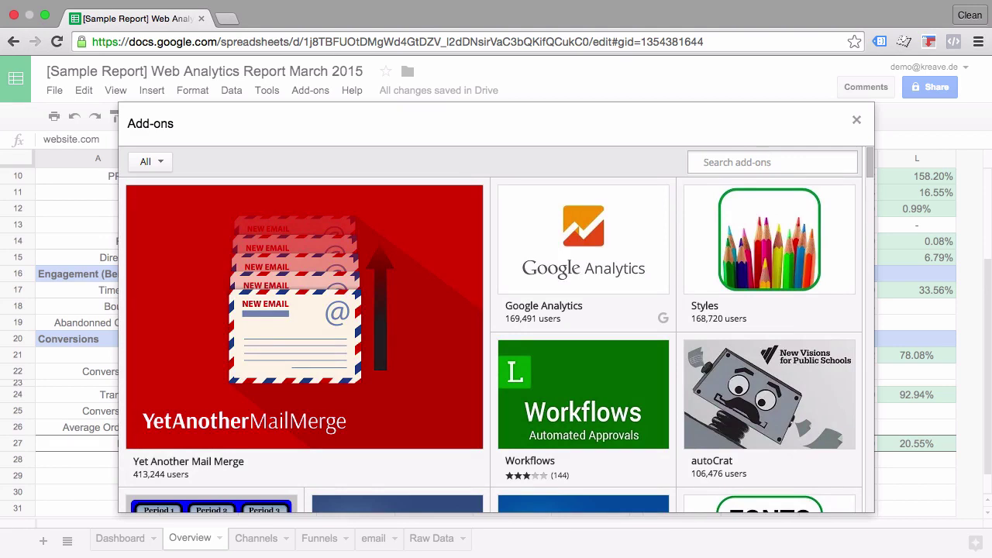
text(supermetrics)
key(Return)
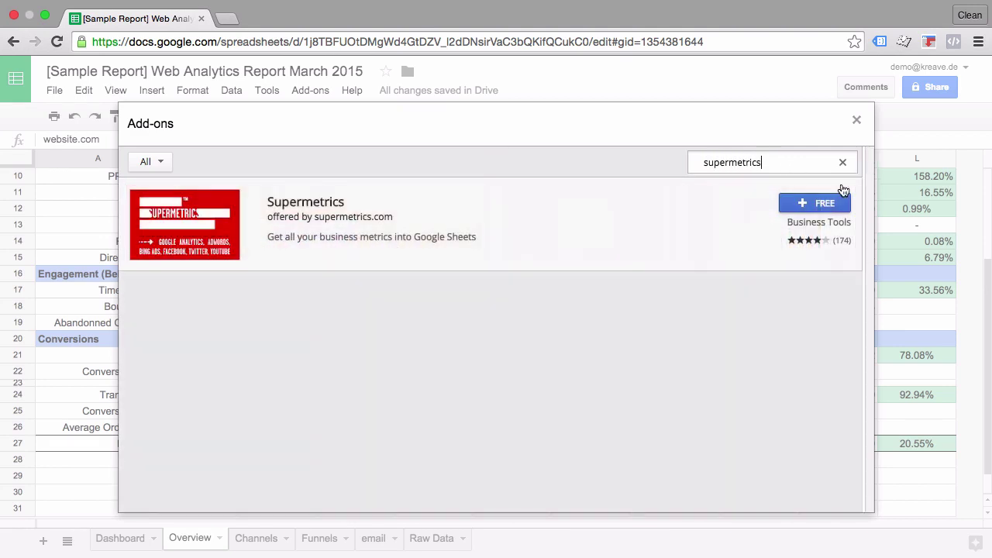
click(808, 203)
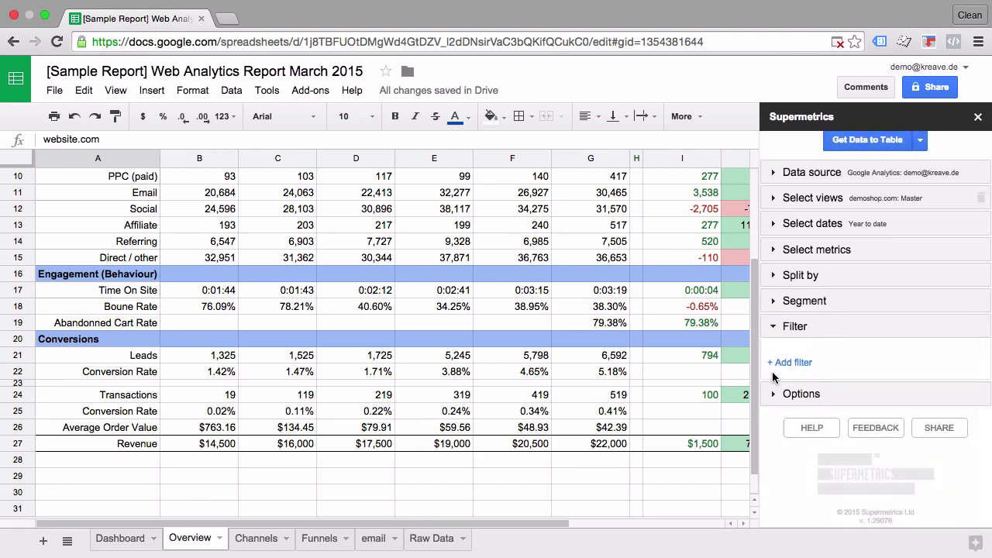
Try to pull the Supermetrics query data into a table at cell A1 of the Raw Data sheet.
click(416, 538)
click(76, 178)
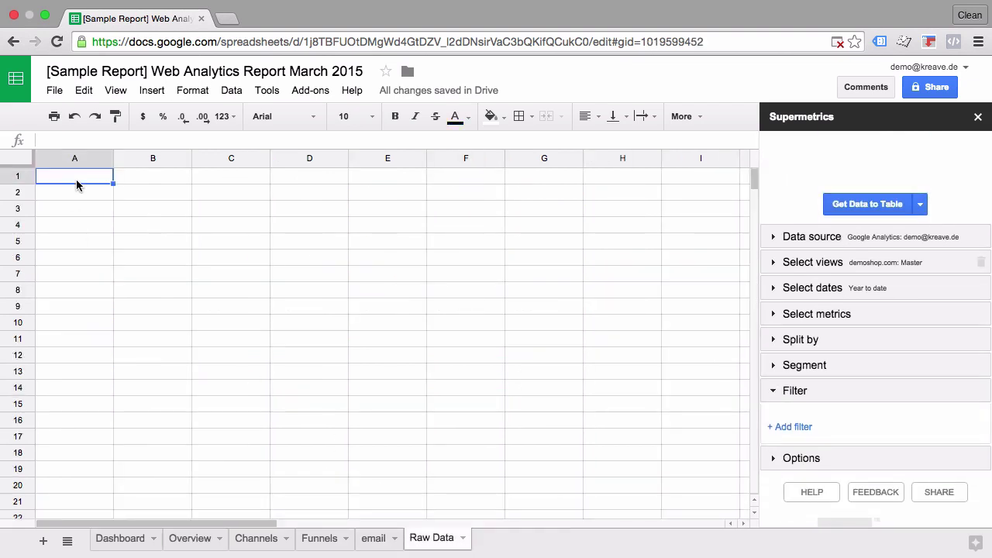
click(884, 203)
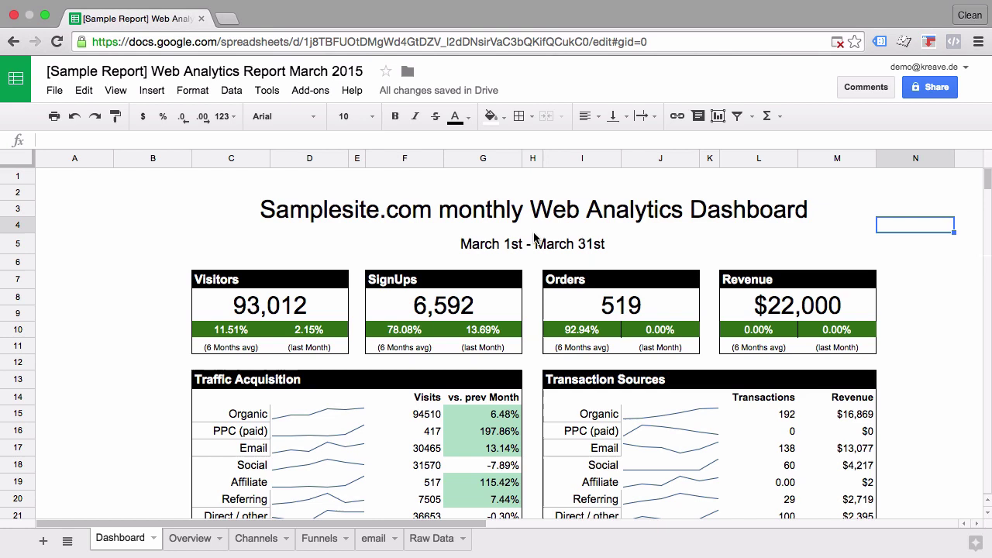
Select cell B2 on the Raw Data sheet and launch the Supermetrics sidebar.
click(276, 316)
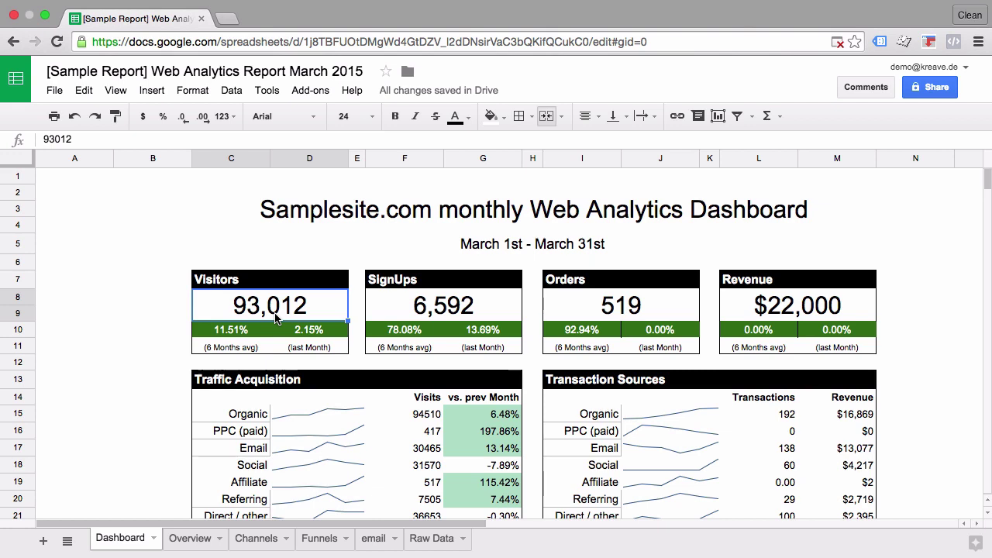
click(426, 543)
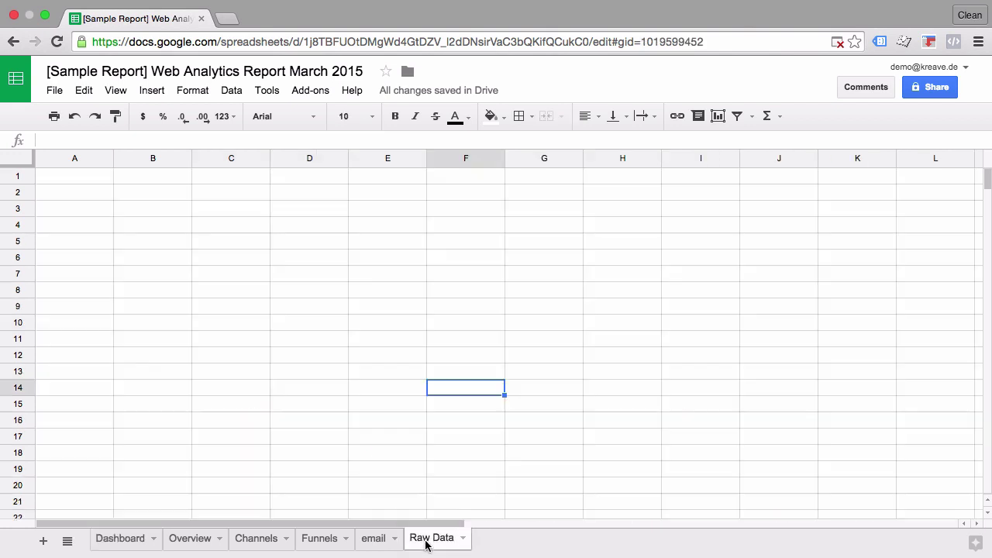
click(237, 280)
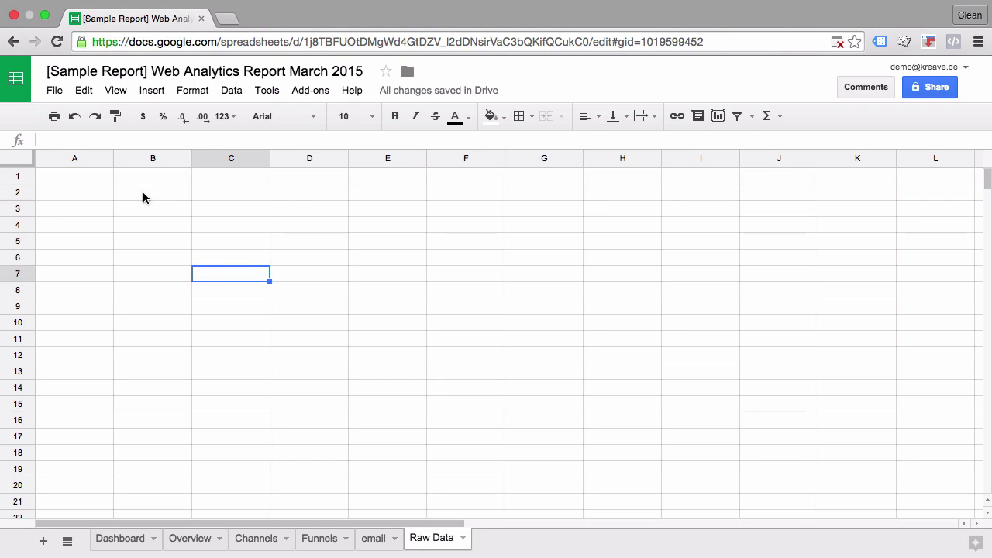
click(143, 196)
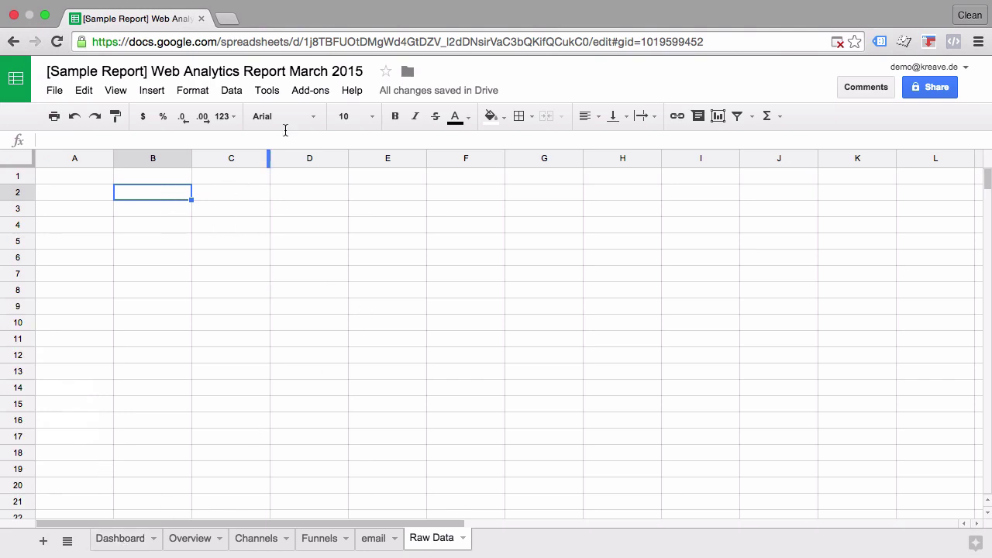
click(307, 93)
mouse_move(338, 128)
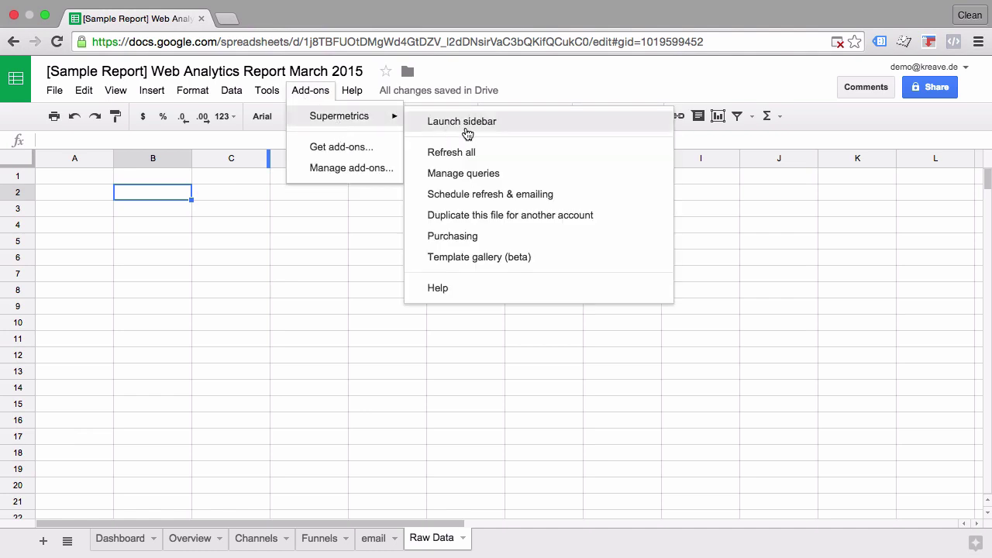
click(468, 127)
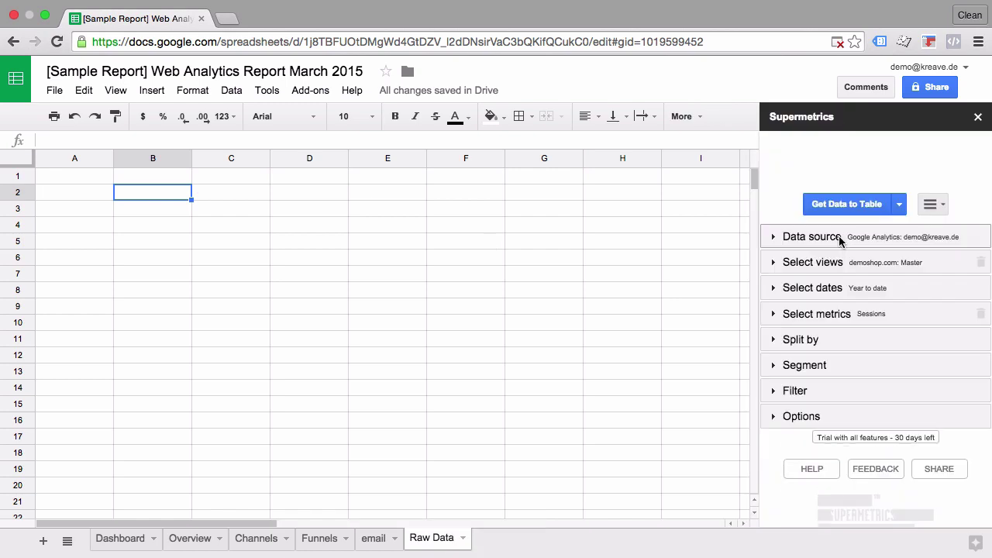
Examine the available data sources and the view selection for the Supermetrics query.
click(840, 238)
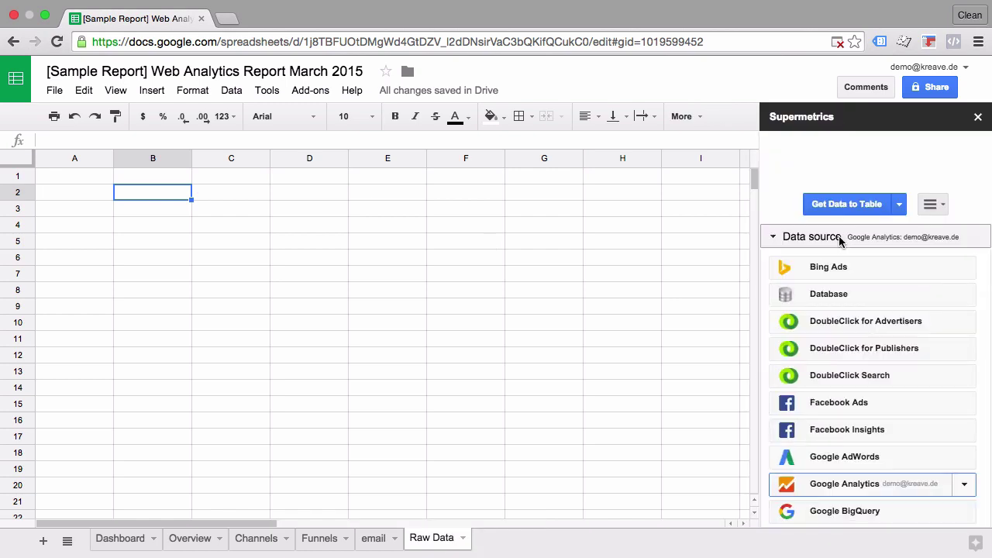
click(840, 239)
click(831, 262)
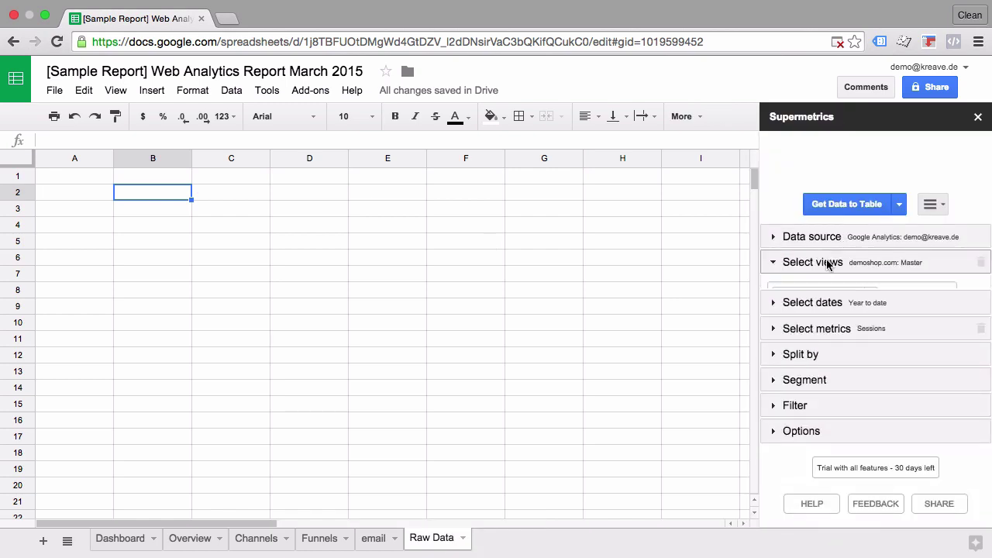
click(824, 294)
click(826, 264)
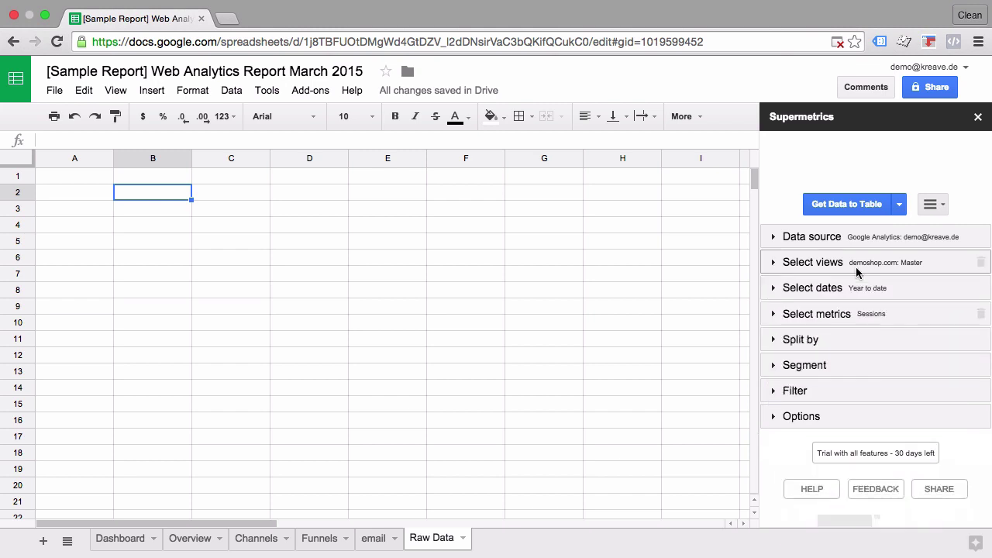
Set the Supermetrics query's date range to This month to date.
click(827, 288)
click(798, 324)
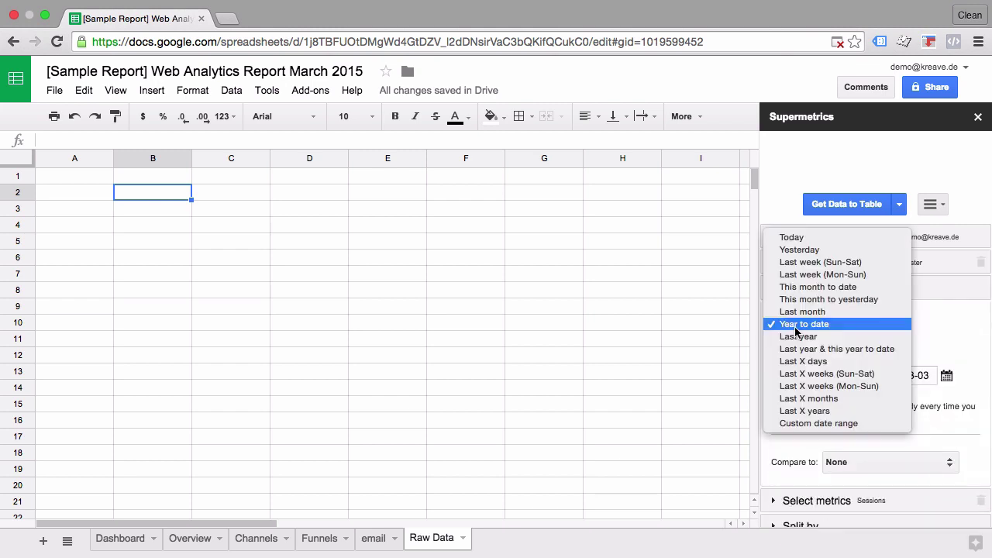
click(821, 287)
scroll(806, 304, down, 3)
Add the Users metric alongside Sessions in the Supermetrics query.
scroll(806, 305, down, 2)
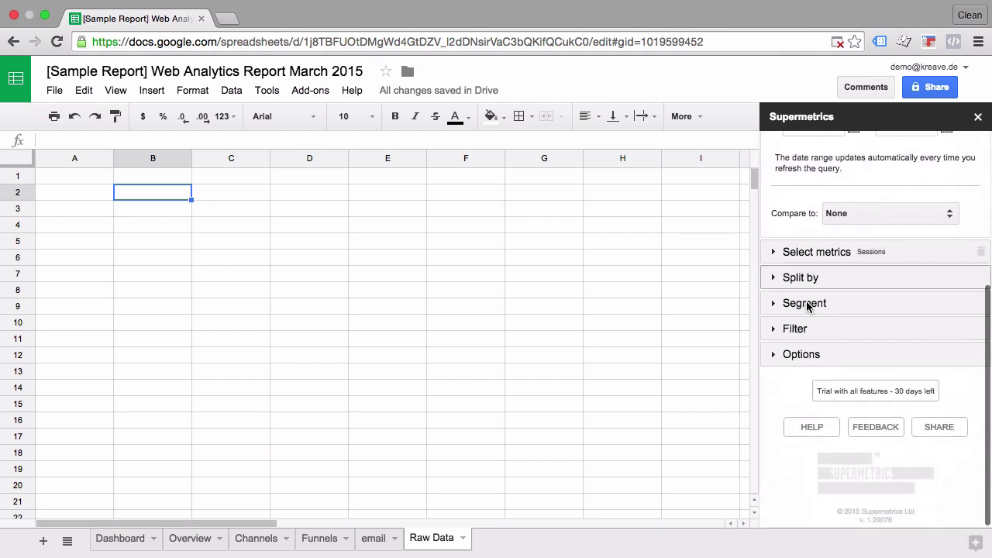
click(934, 265)
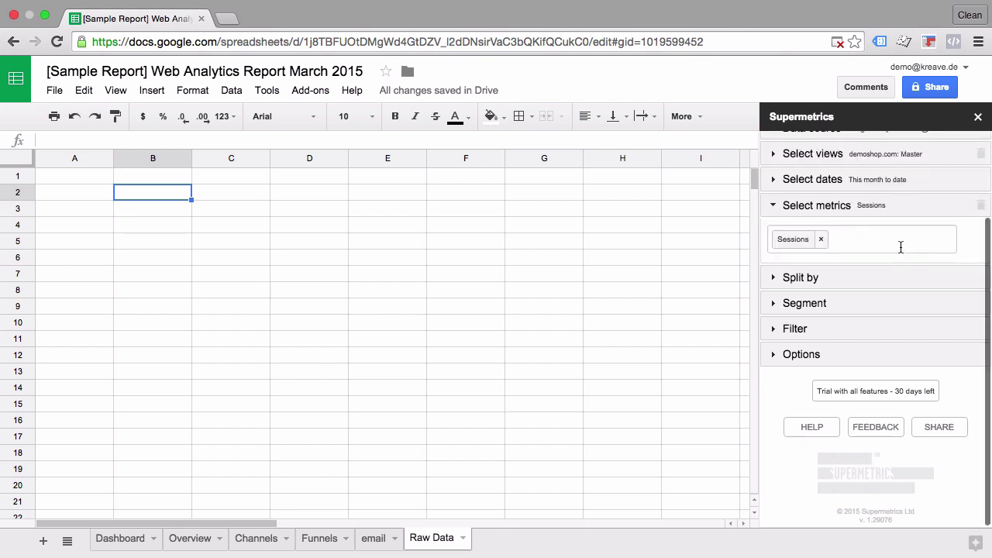
click(899, 246)
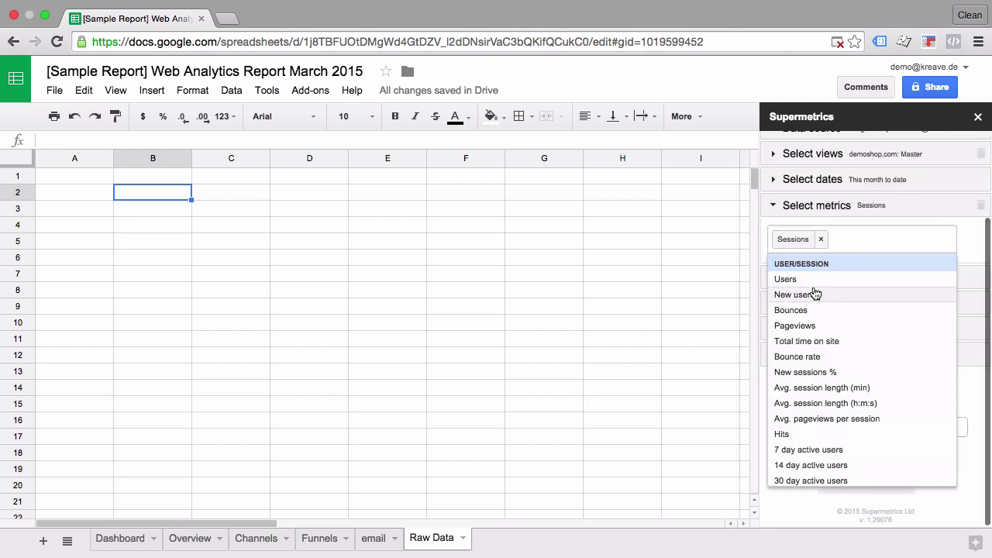
click(820, 284)
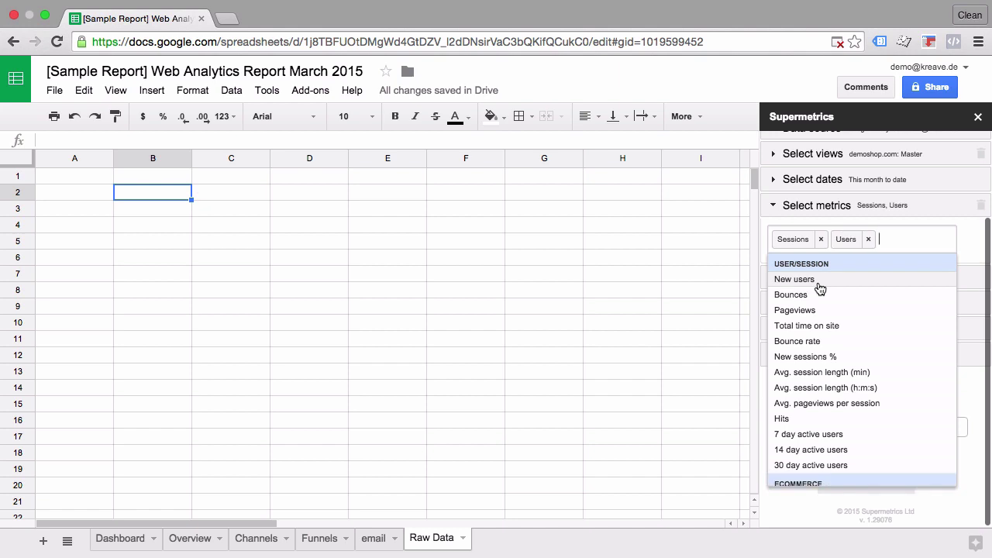
click(981, 256)
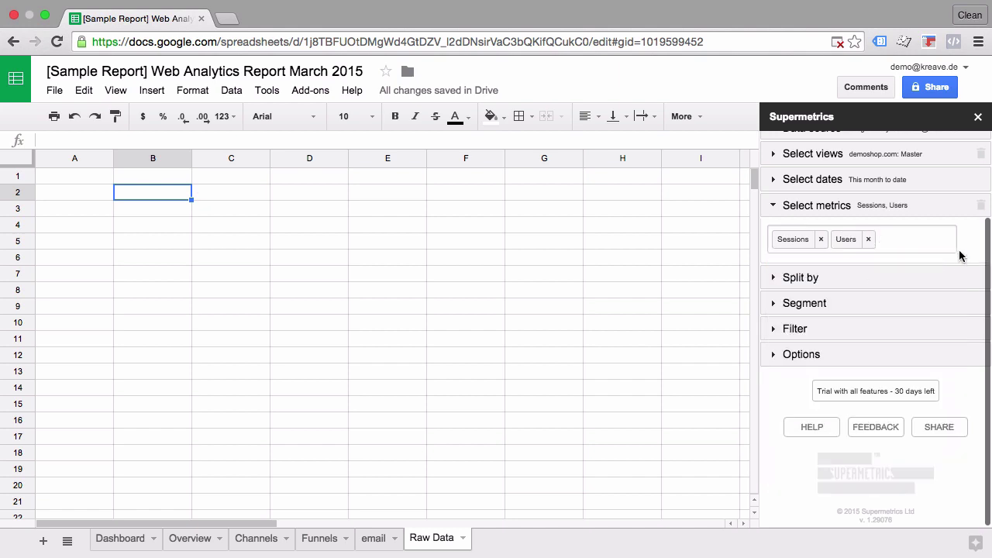
Split the Supermetrics query results to columns by Month.
click(824, 281)
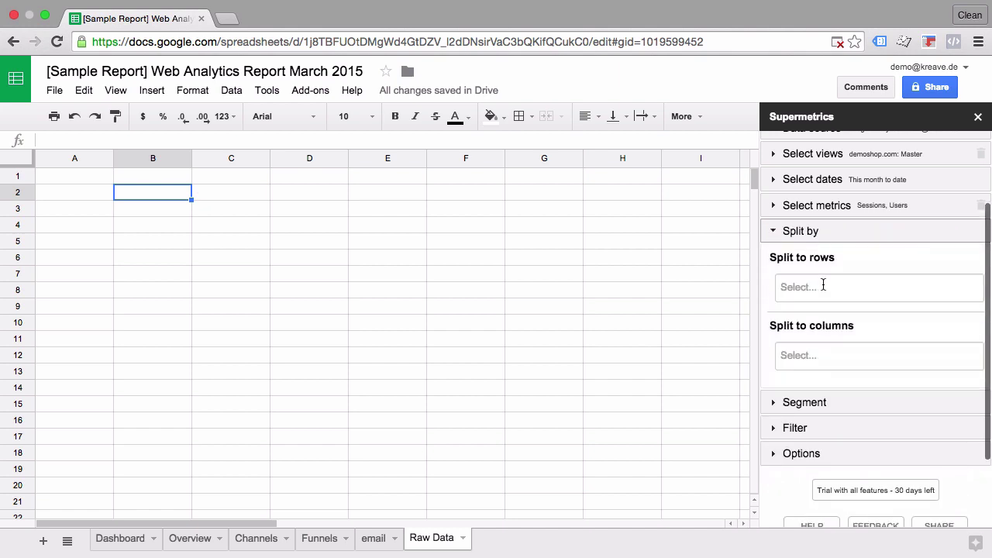
click(795, 356)
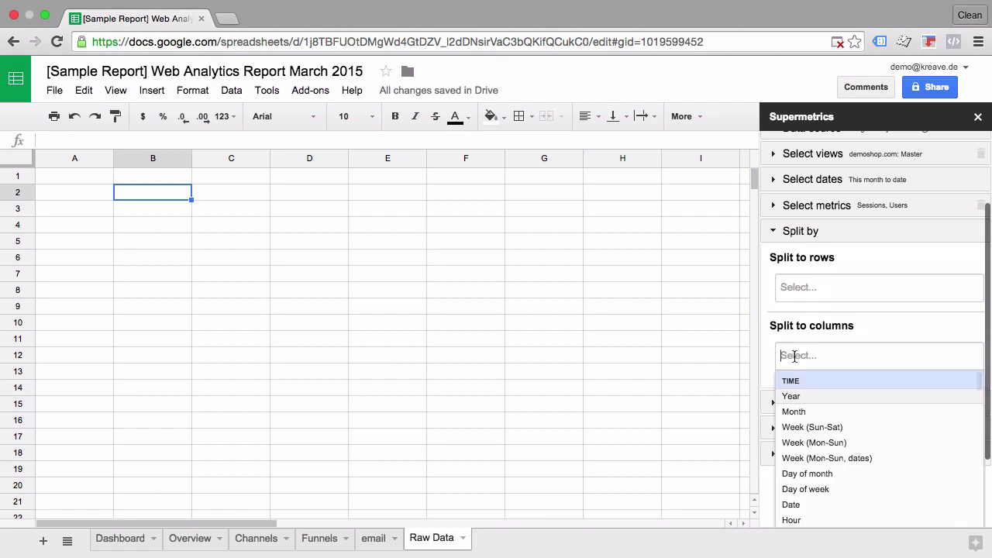
click(825, 293)
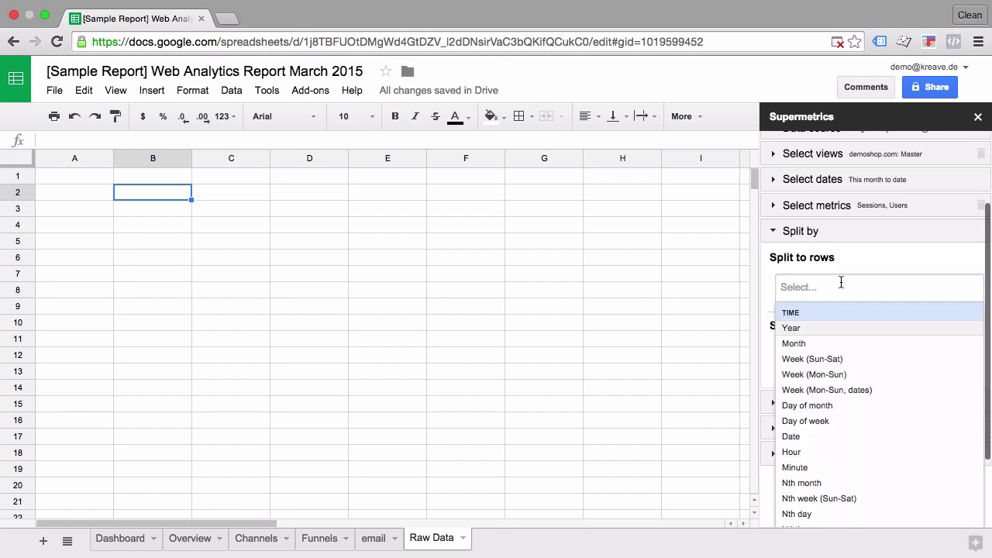
click(772, 303)
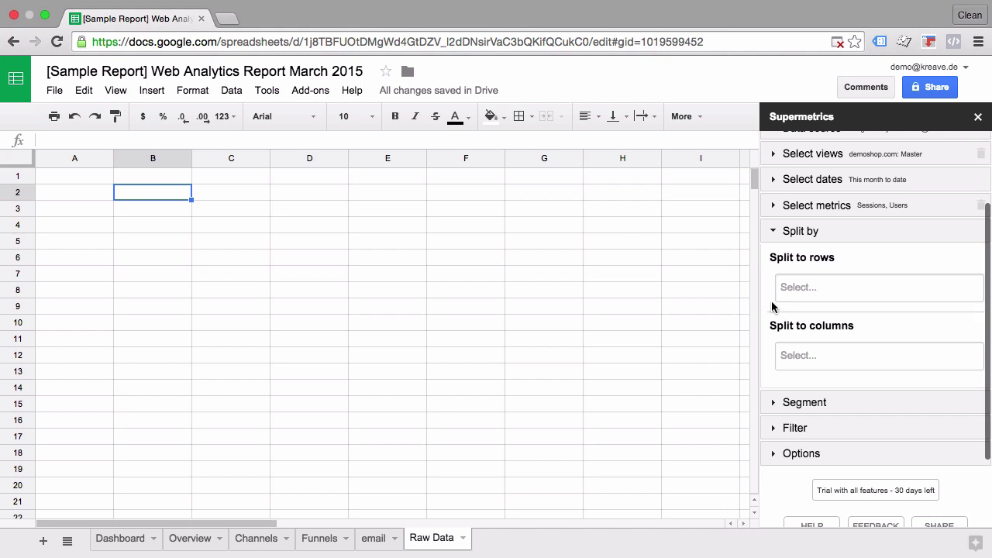
scroll(773, 306, down, 1)
click(819, 311)
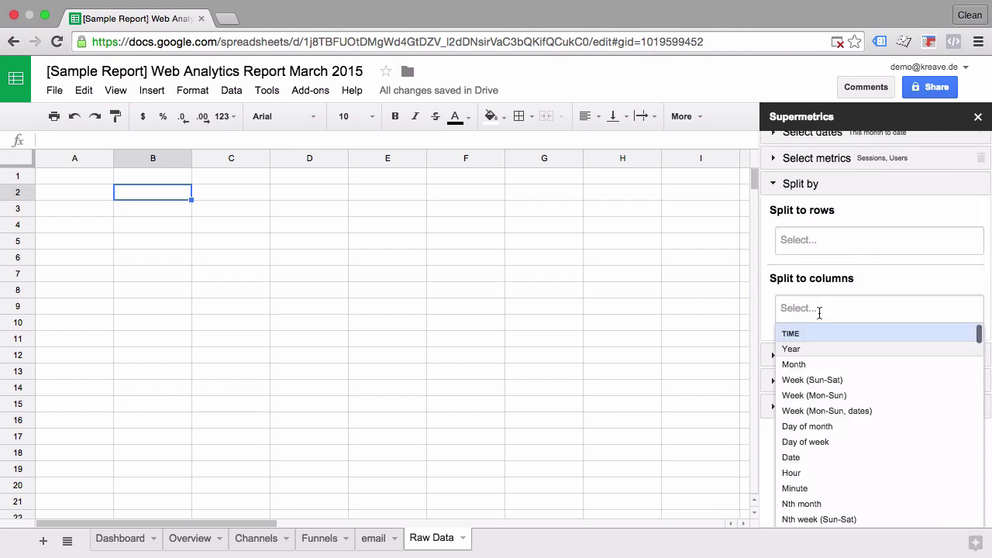
click(843, 370)
click(773, 356)
Examine the segments available for the Supermetrics query without choosing one.
scroll(771, 356, down, 3)
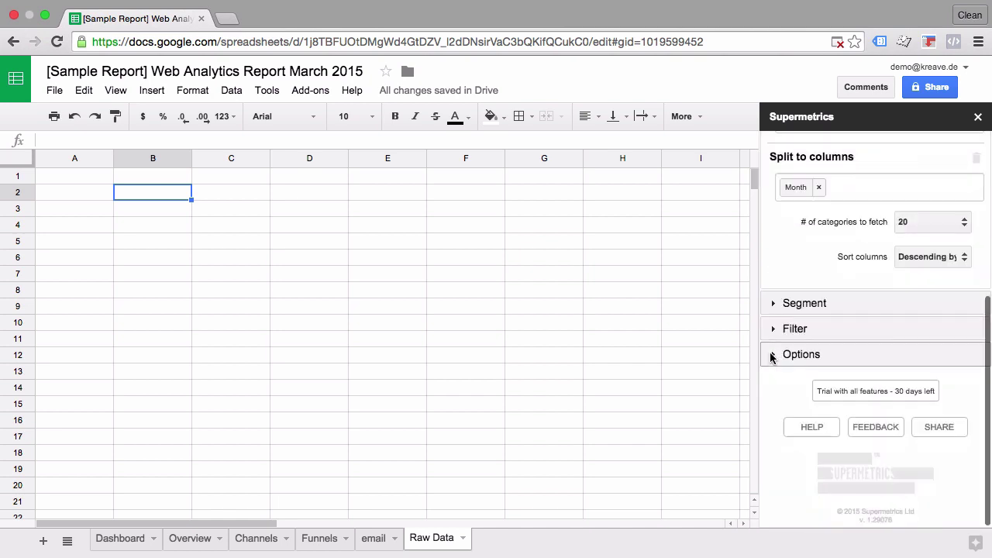
click(838, 303)
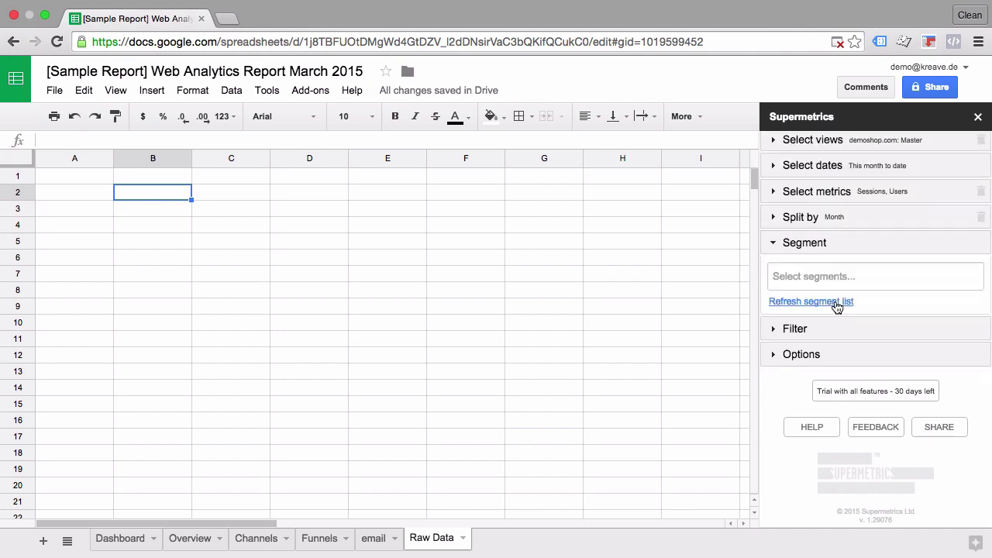
click(891, 286)
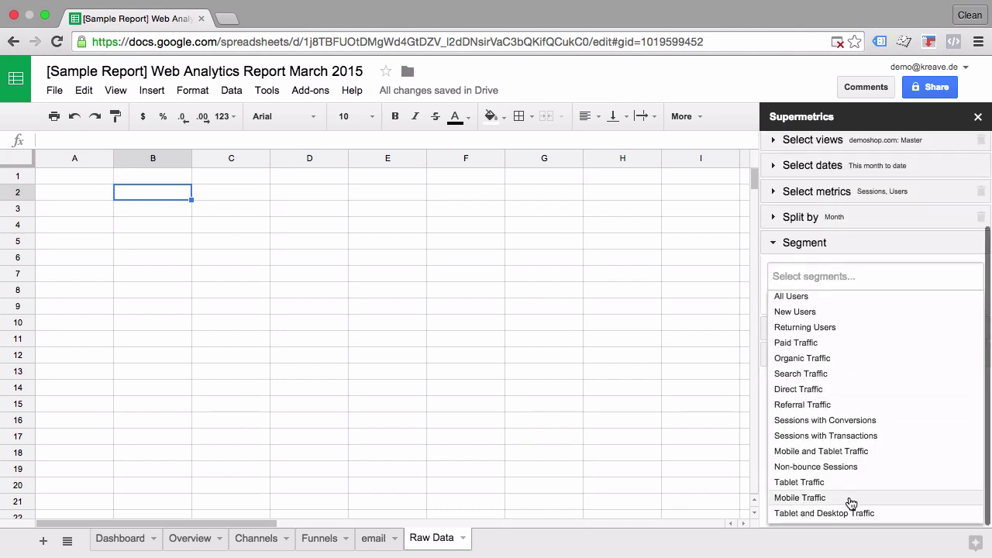
scroll(850, 504, down, 5)
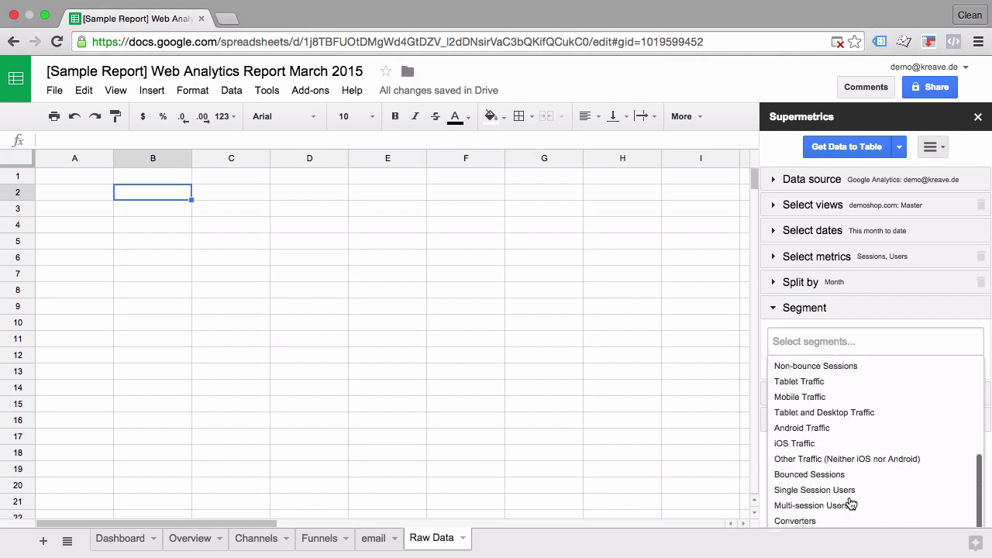
click(850, 342)
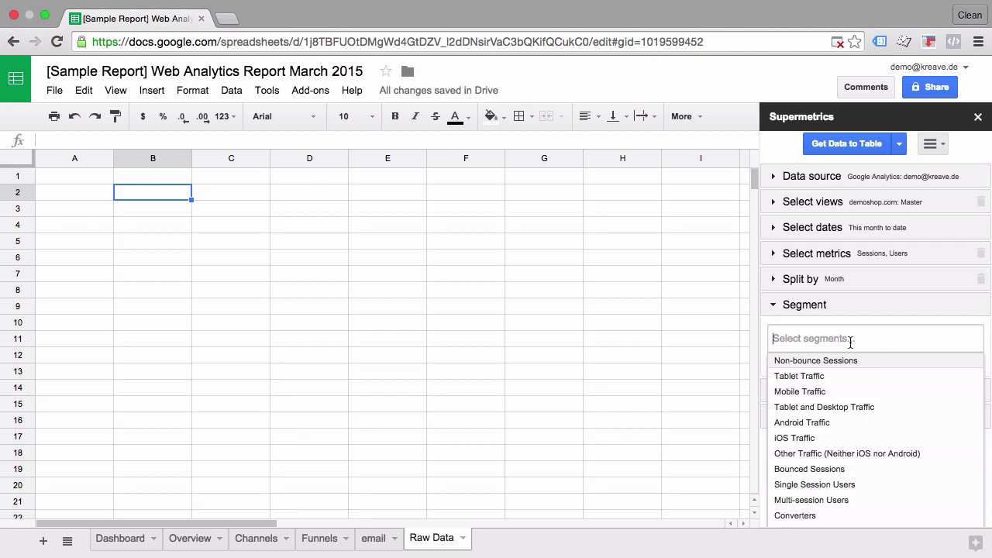
click(879, 310)
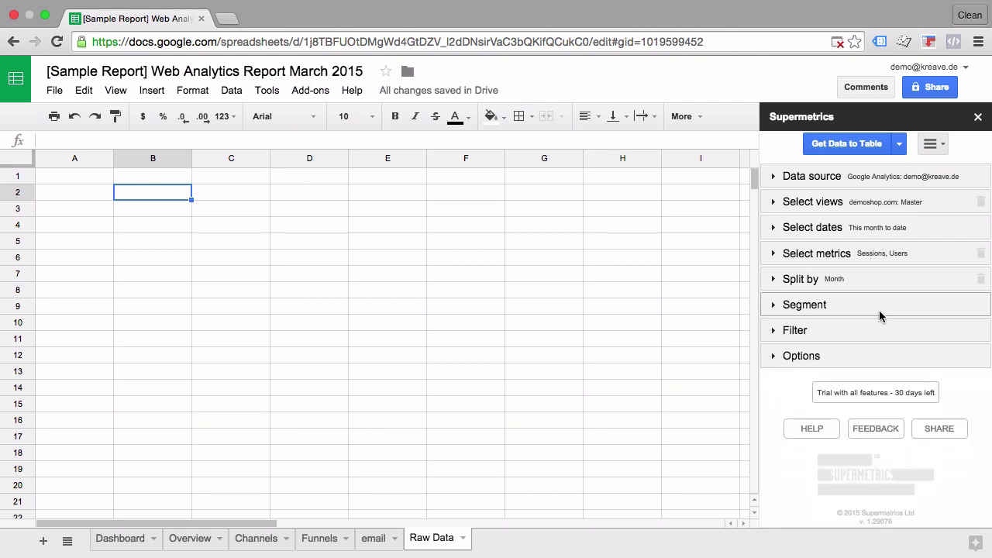
Examine the filter condition fields and the additional query options, leaving the query without a filter.
click(842, 331)
click(796, 372)
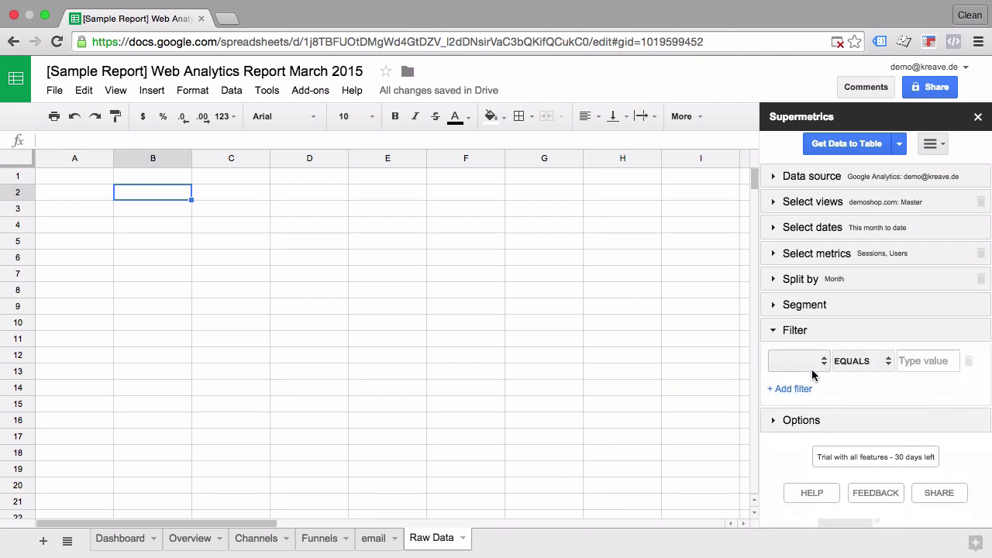
click(969, 363)
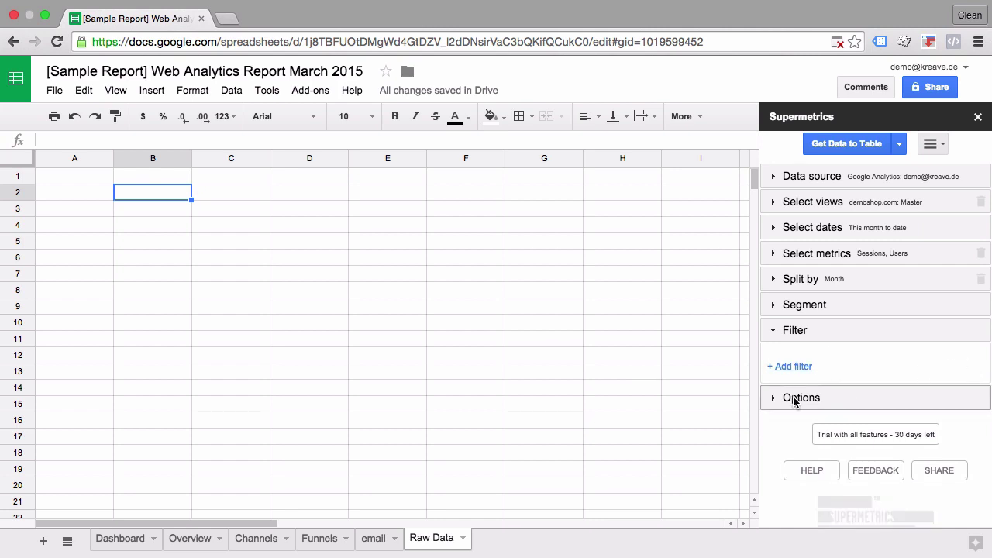
click(802, 401)
scroll(783, 381, down, 5)
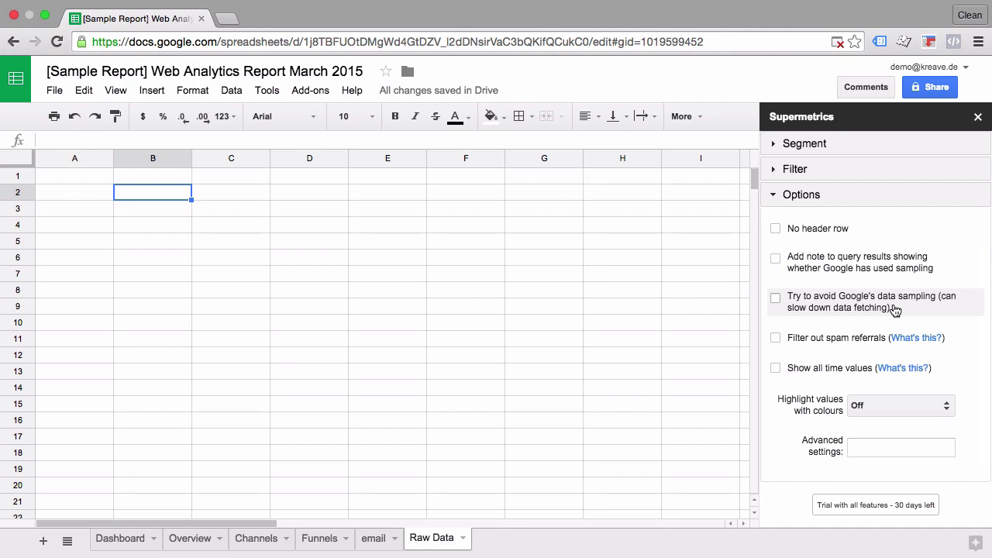
scroll(893, 310, down, 3)
scroll(894, 310, up, 2)
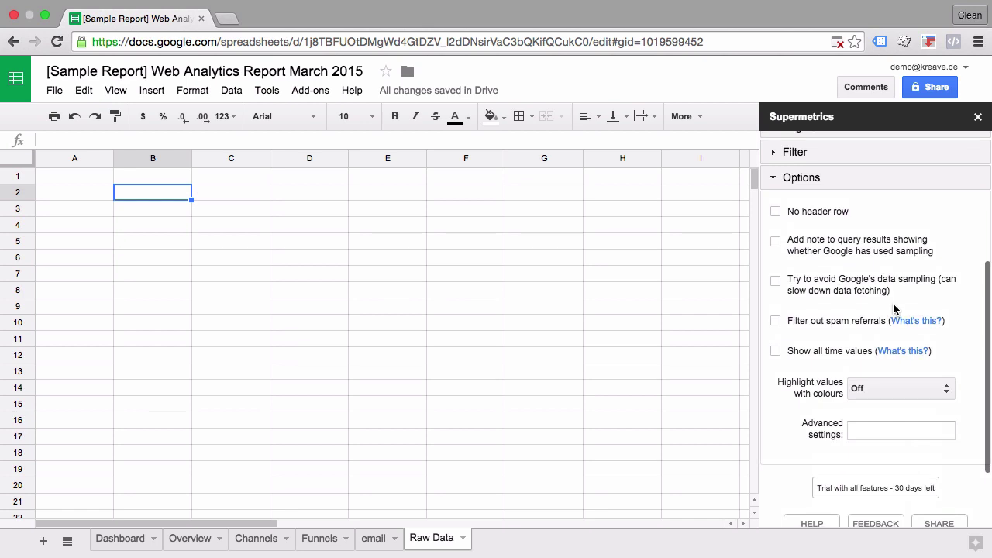
Pull the Supermetrics query data into a table at cell B2 of the Raw Data sheet.
scroll(894, 310, up, 5)
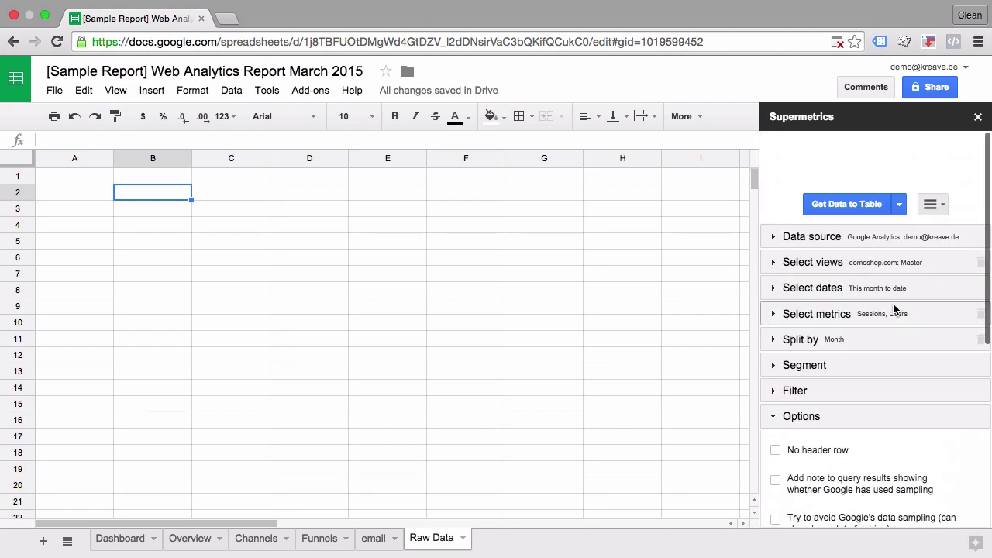
click(828, 208)
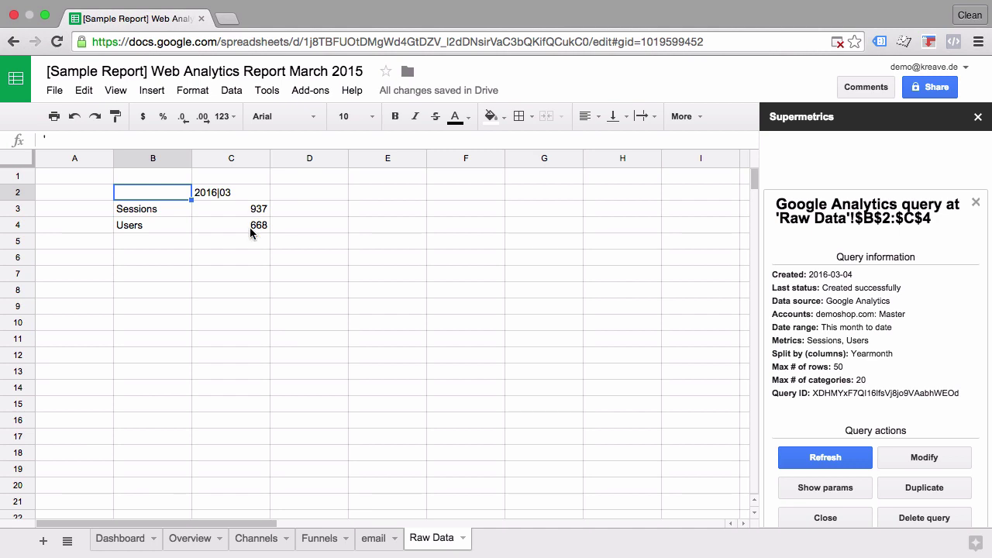
Enter the formula =C3/C4 in cell D4 of the Raw Data sheet to divide sessions by users.
click(330, 230)
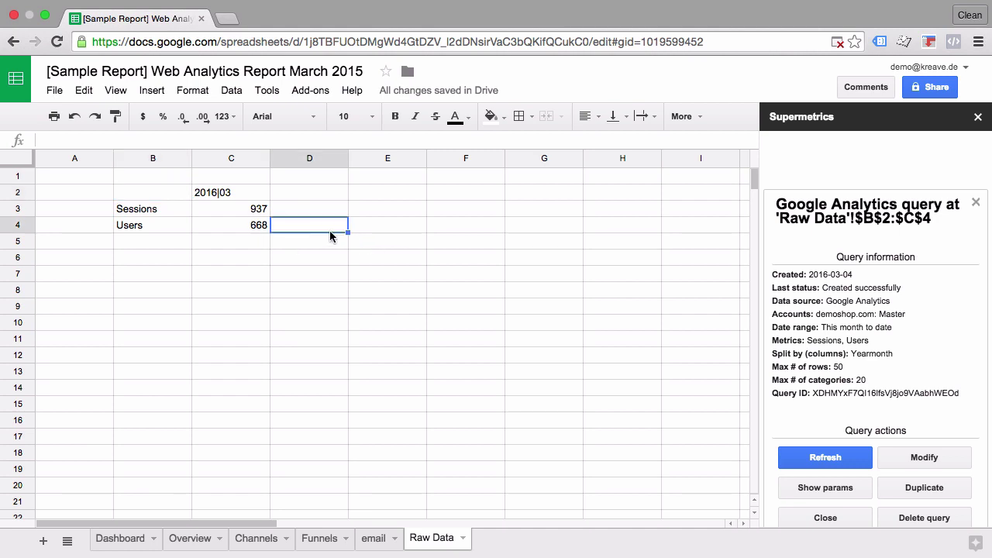
text(=)
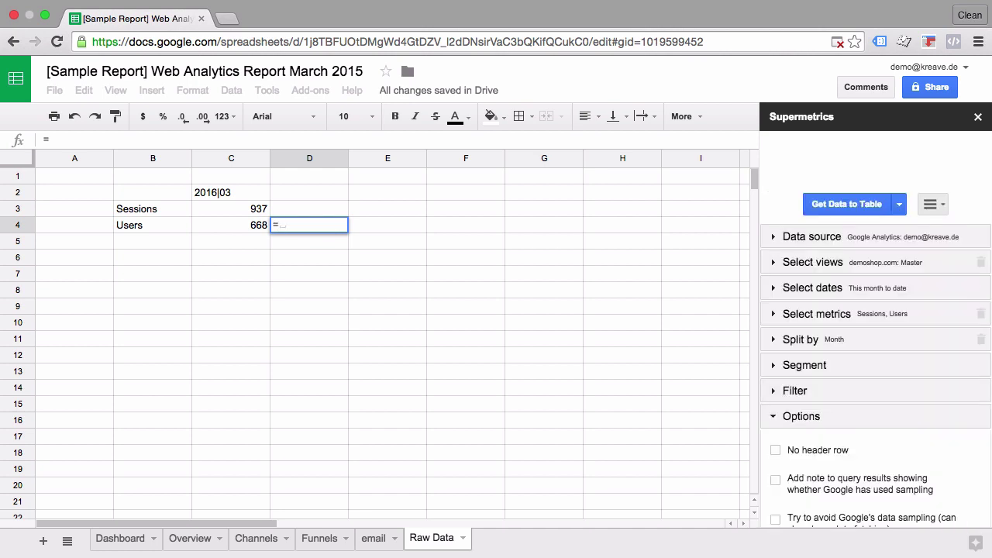
text(C3)
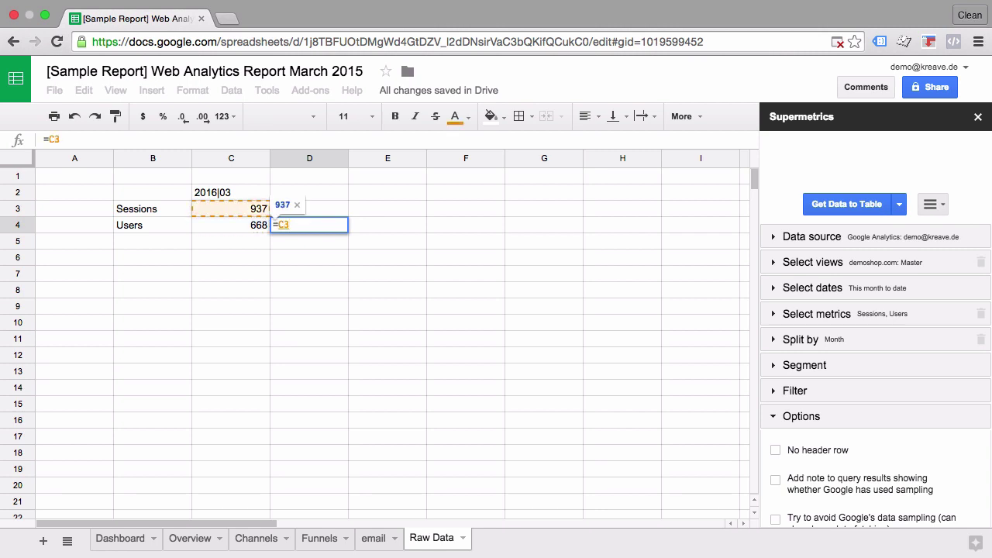
text(/)
key(Down)
key(Left)
key(Up)
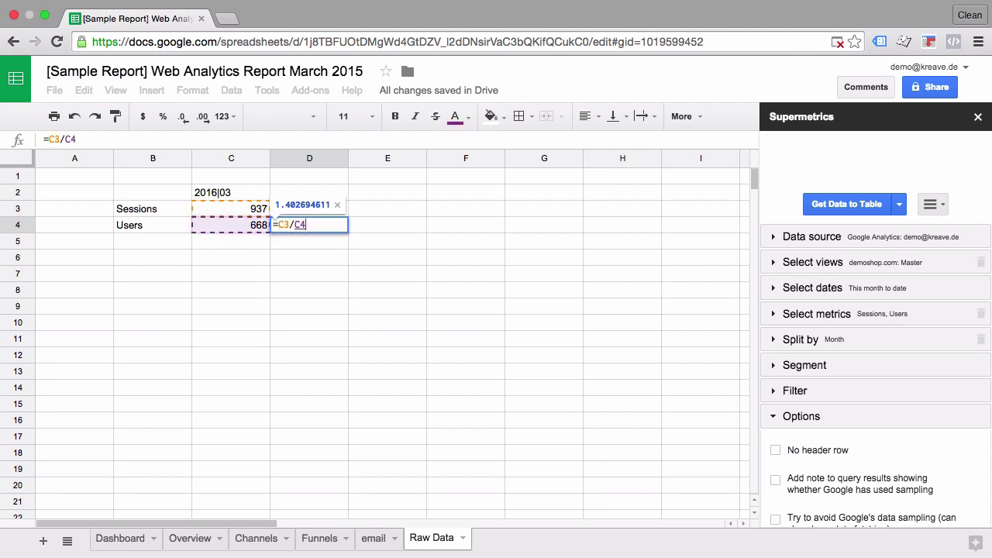
click(328, 227)
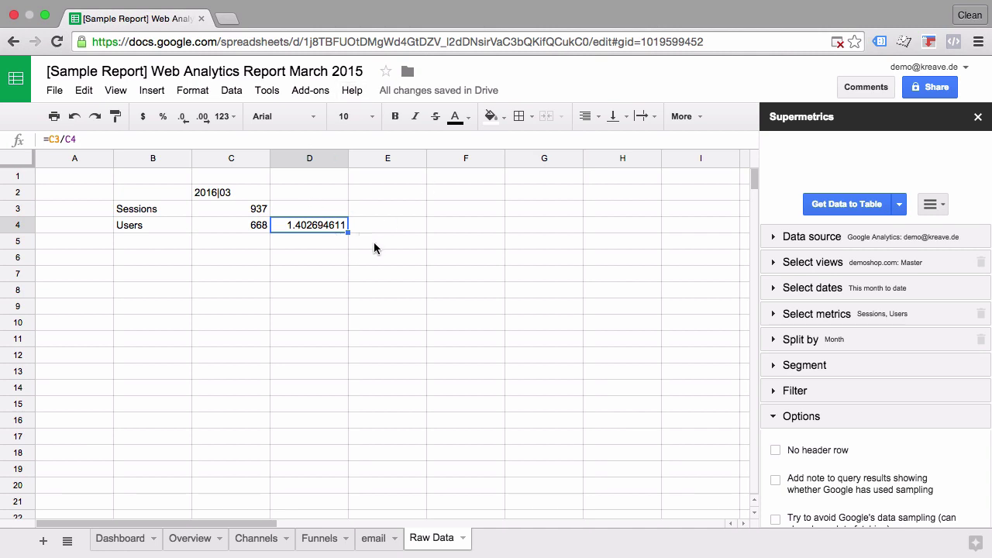
Replace the Visitors value in cell C8 of the Dashboard sheet with a reference to the Users value in C4 of Raw Data.
click(120, 538)
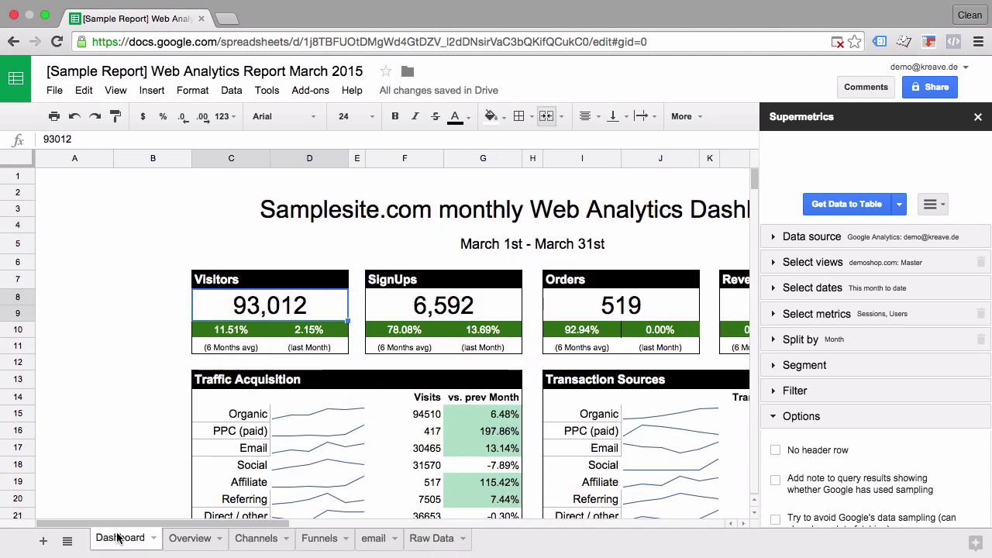
double_click(79, 139)
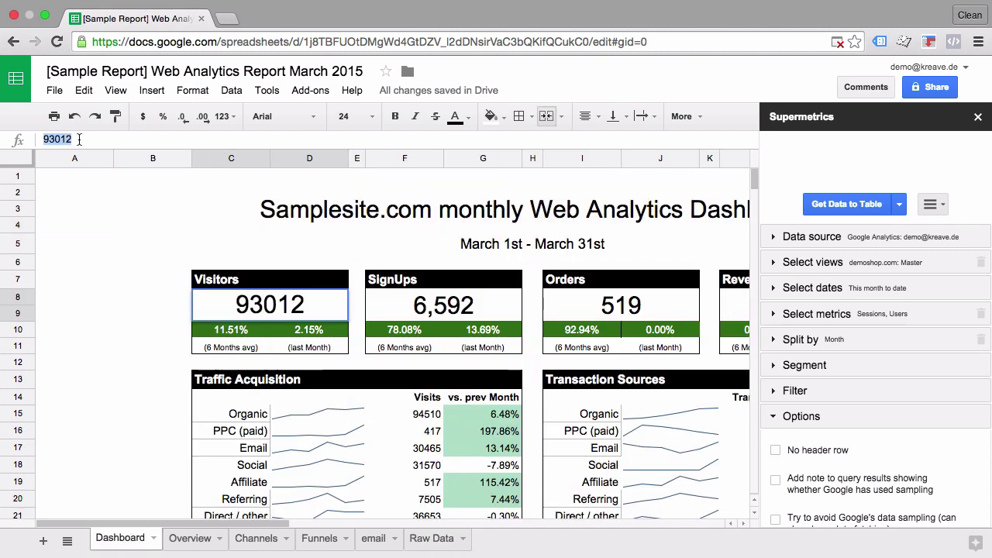
text(=)
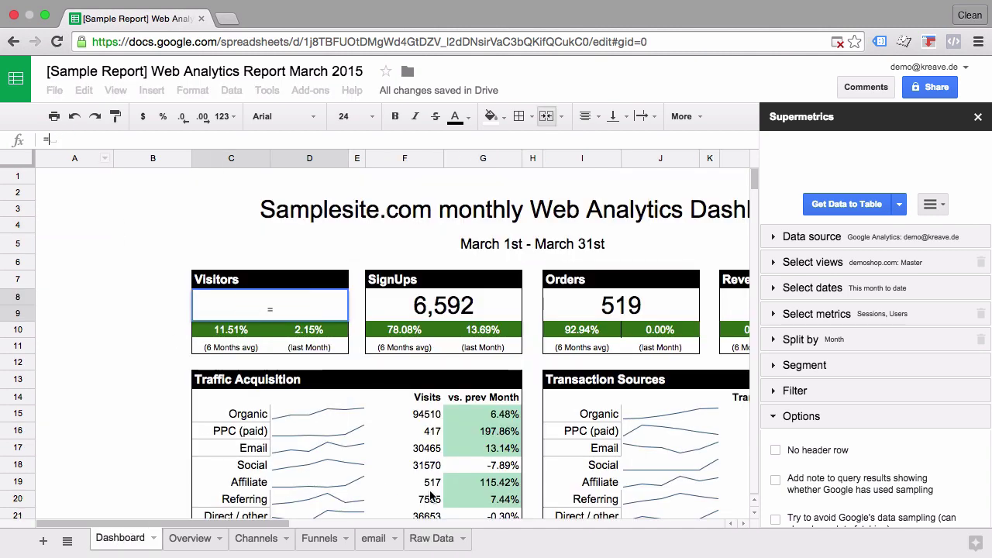
click(429, 538)
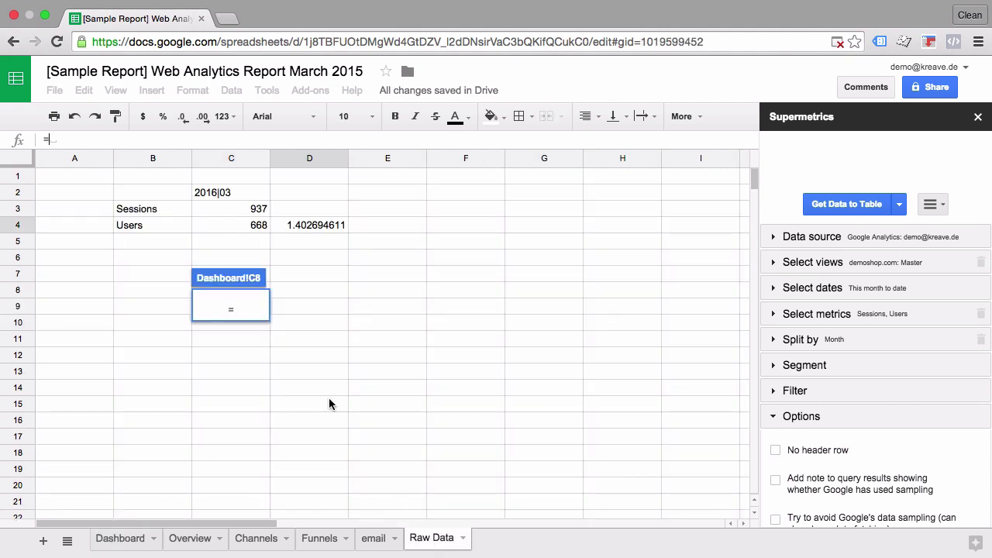
click(233, 221)
key(Return)
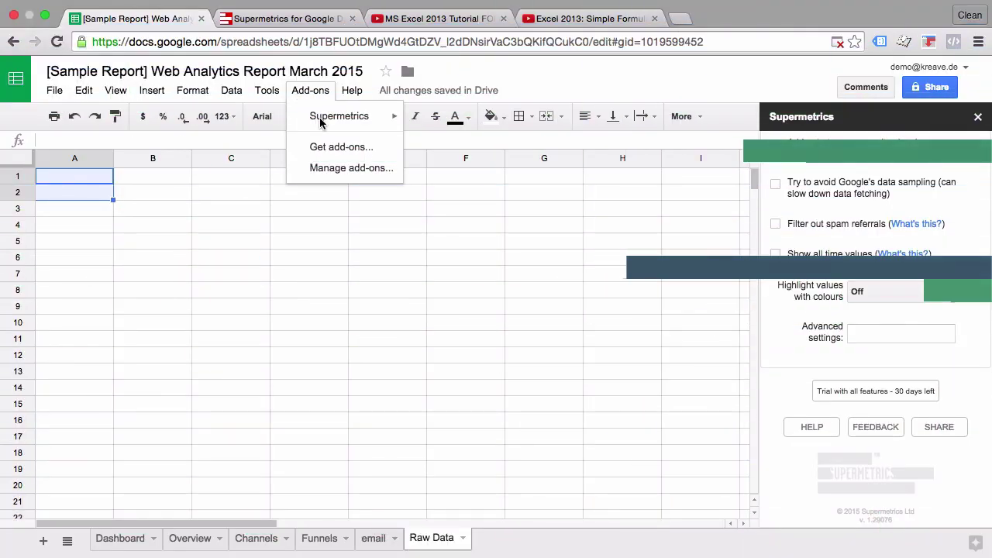
Open the Supermetrics settings for scheduled refresh and emailing and examine the attachment type choices for Trigger 1.
mouse_move(324, 128)
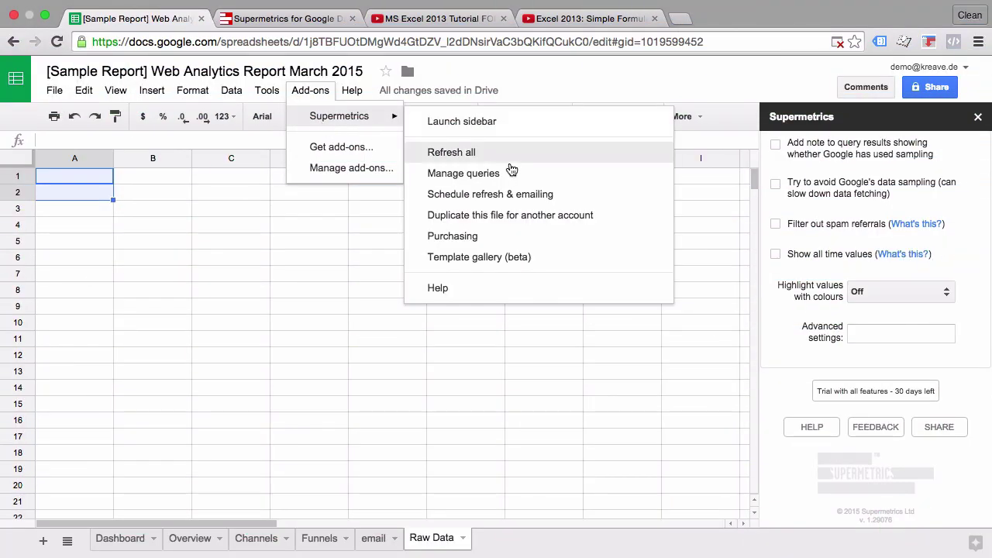
click(538, 195)
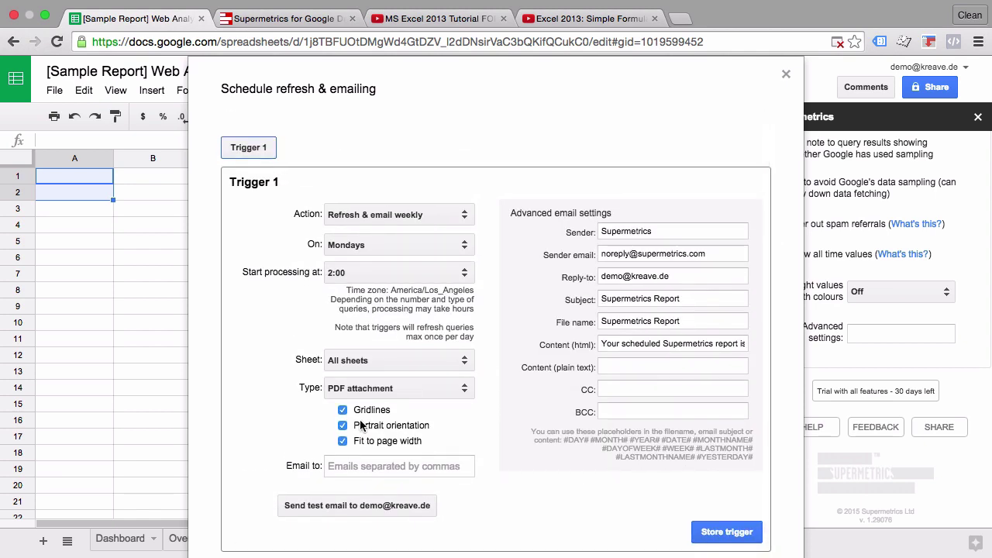
click(374, 394)
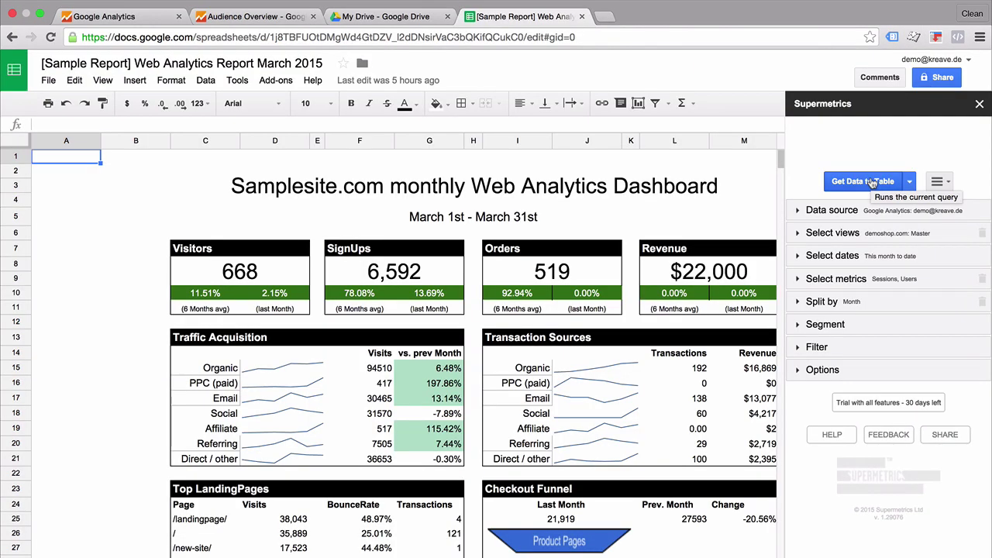
Examine the full list of Supermetrics data sources, including the simple connectors.
click(824, 216)
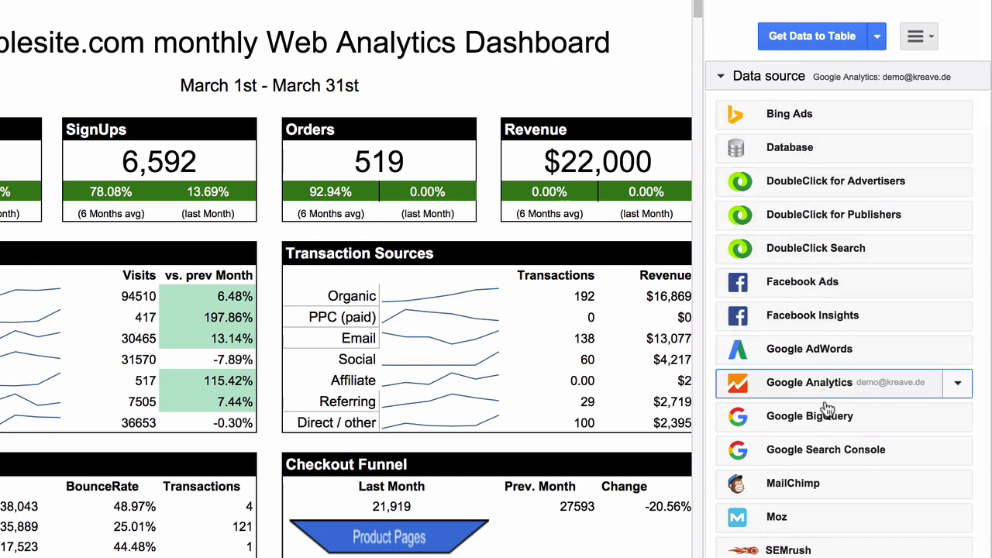
scroll(825, 473, down, 3)
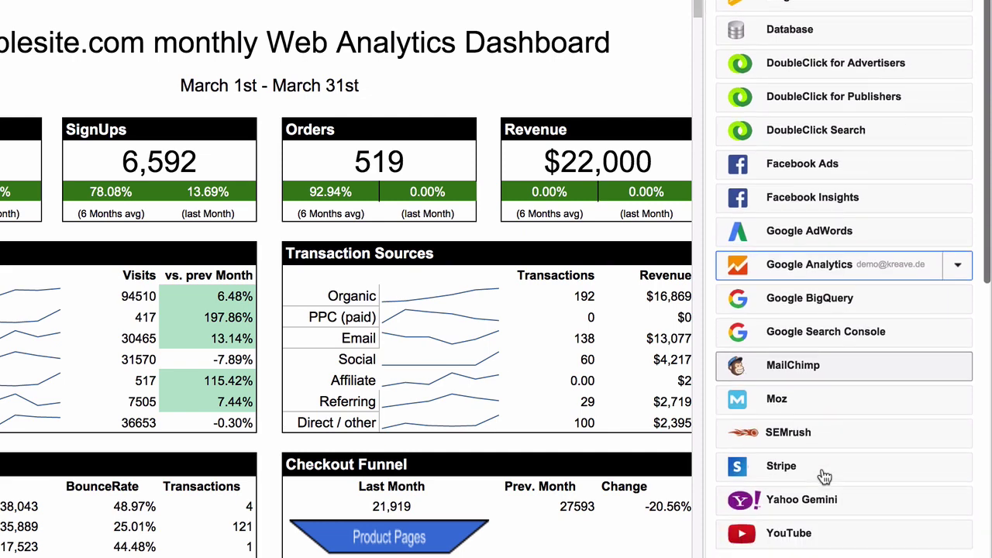
scroll(824, 475, down, 12)
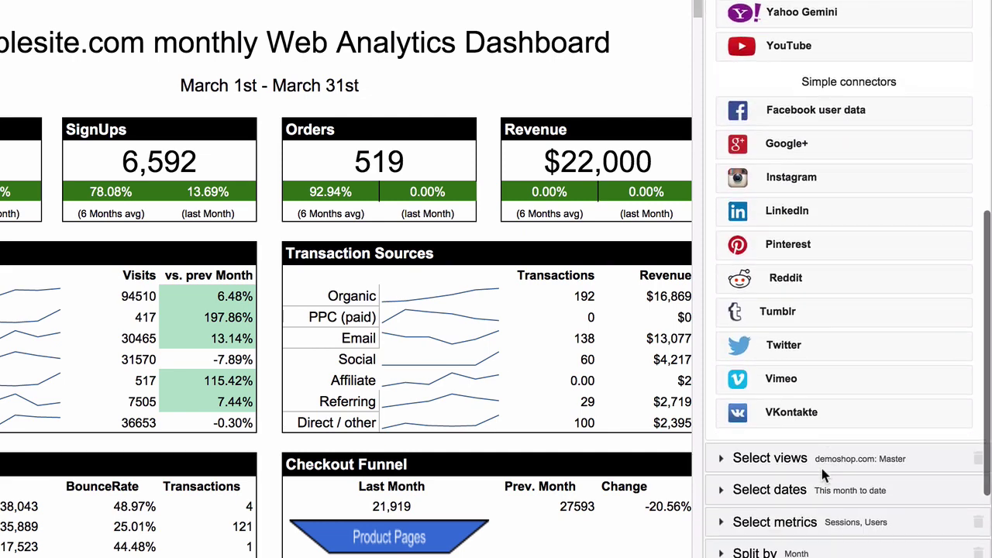
scroll(822, 468, down, 5)
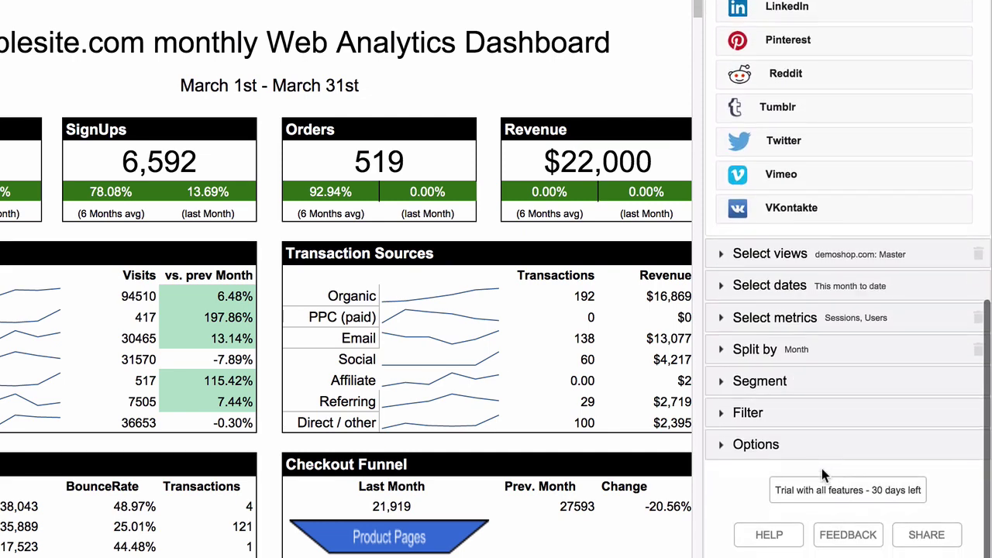
scroll(822, 468, down, 1)
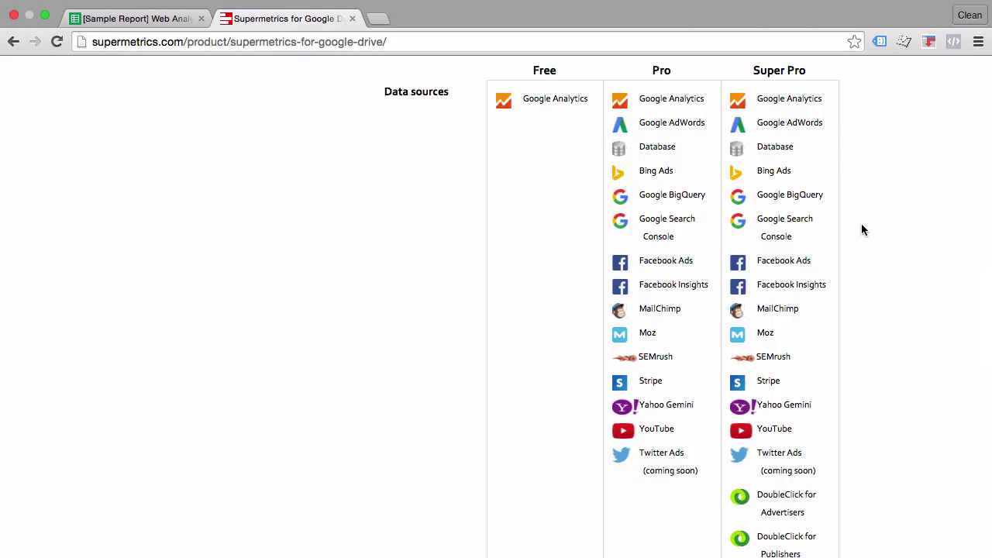
Compare the data sources offered by the Free, Pro and Super Pro plans on the Supermetrics product page.
scroll(745, 390, down, 15)
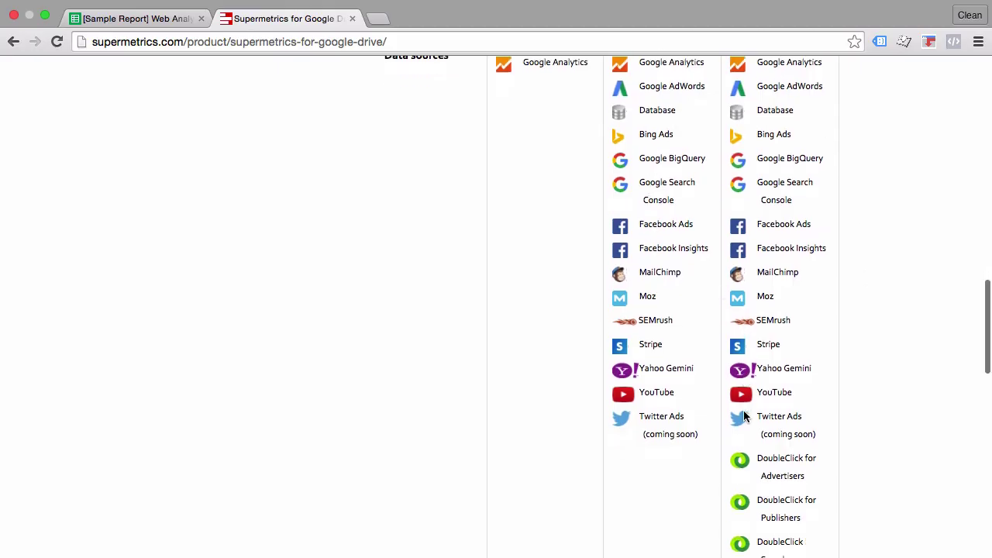
scroll(744, 416, down, 2)
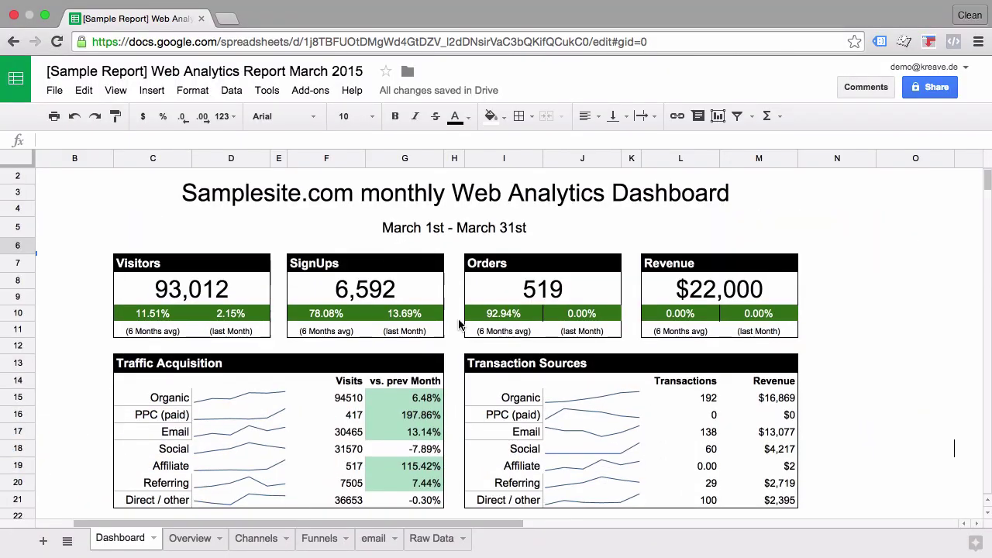
Review the Dashboard sheet's landing page and checkout funnel sections, and the Overview sheet's monthly figures through the Revenue row.
scroll(458, 324, down, 2)
scroll(459, 324, down, 6)
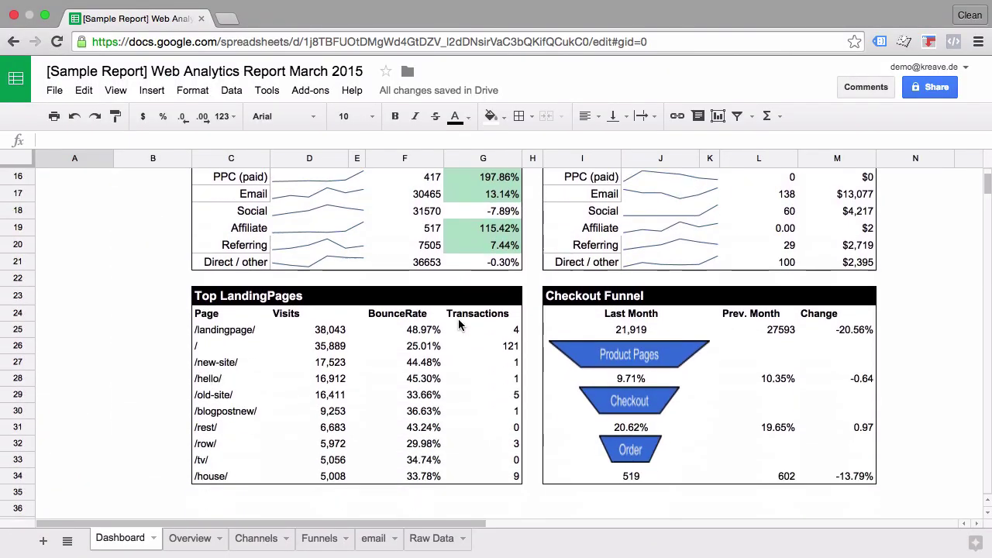
click(166, 543)
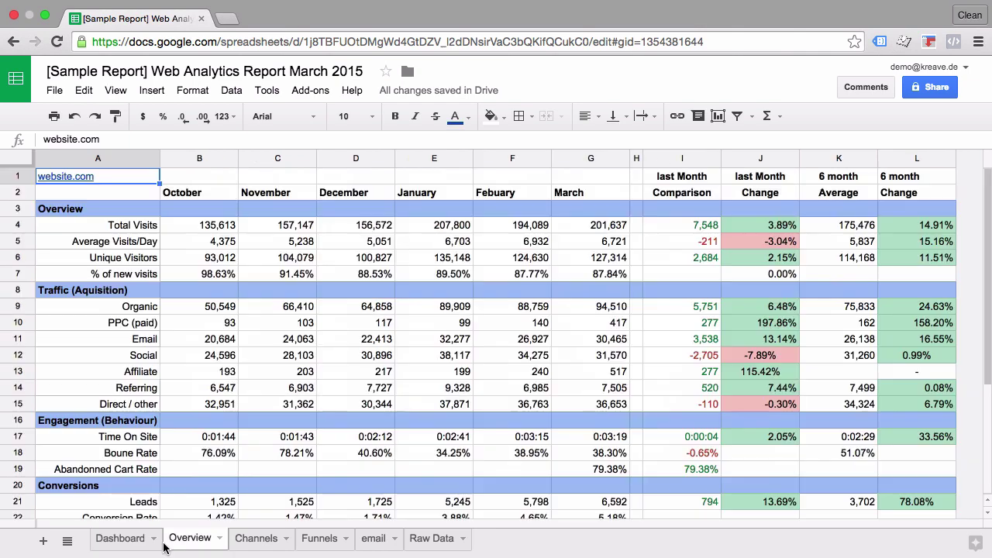
scroll(460, 403, down, 4)
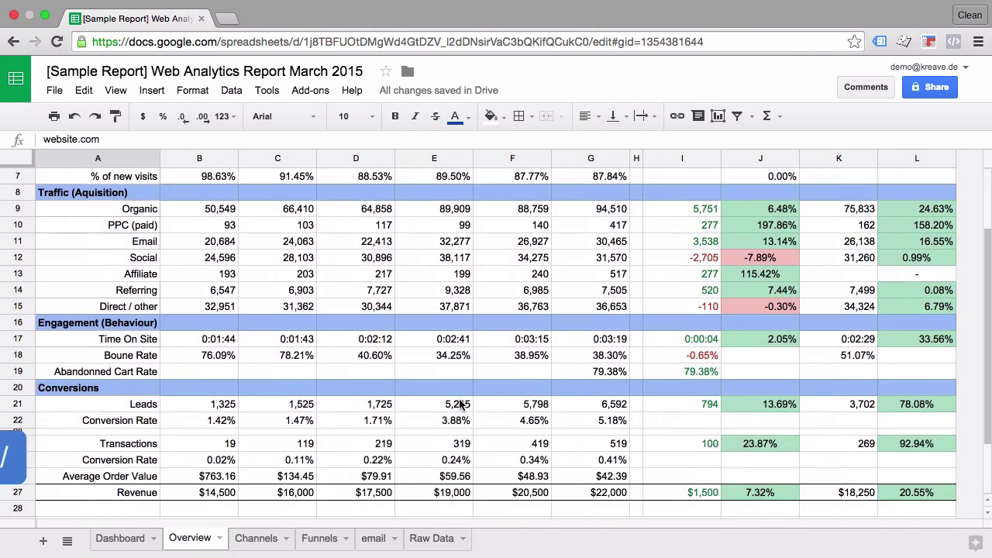
scroll(459, 403, down, 1)
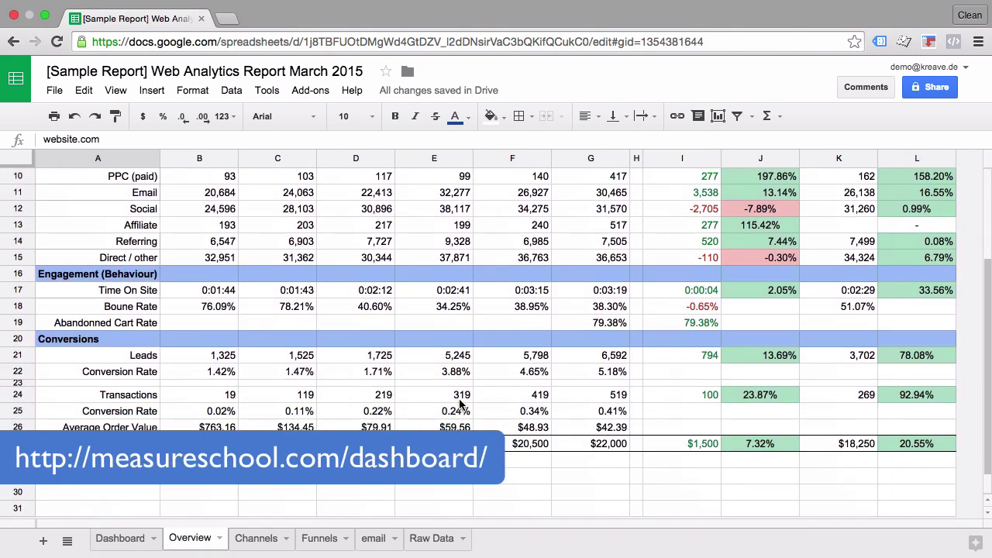
Start getting a new add-on for the sample report spreadsheet.
click(319, 92)
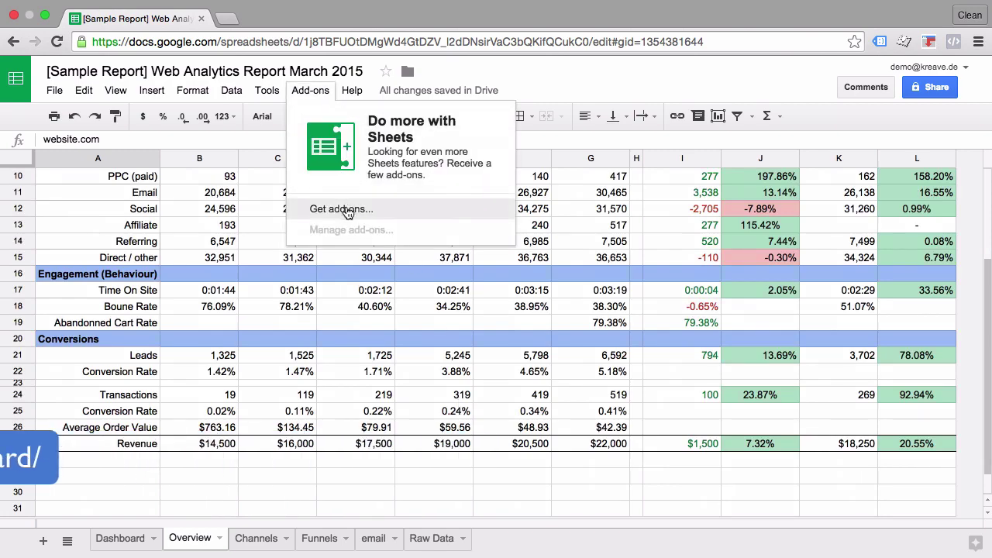